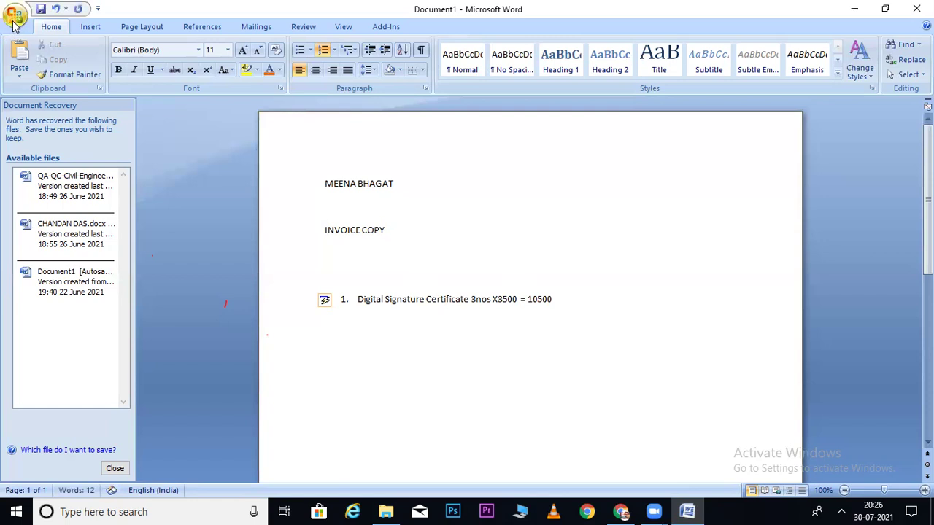
Below the seller's name, type the lines 'Invoice No : 506' and 'Date : 30/07/2021'.
click(15, 16)
click(305, 234)
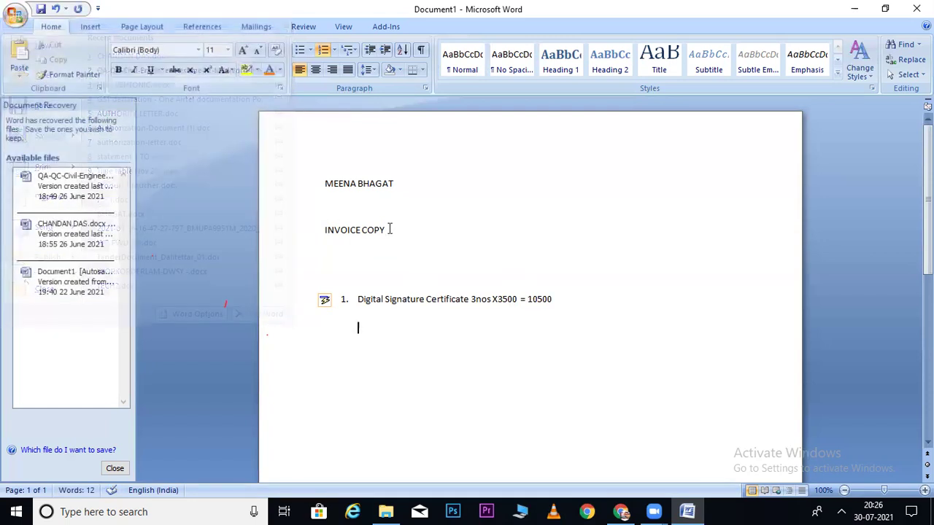
click(414, 188)
key(Return)
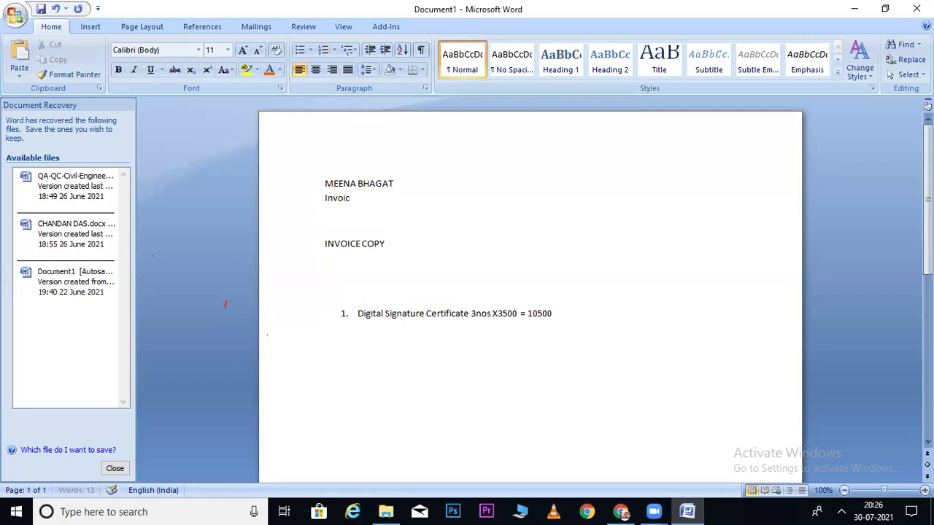
text(Invoice No : 506)
key(Return)
text(Date : )
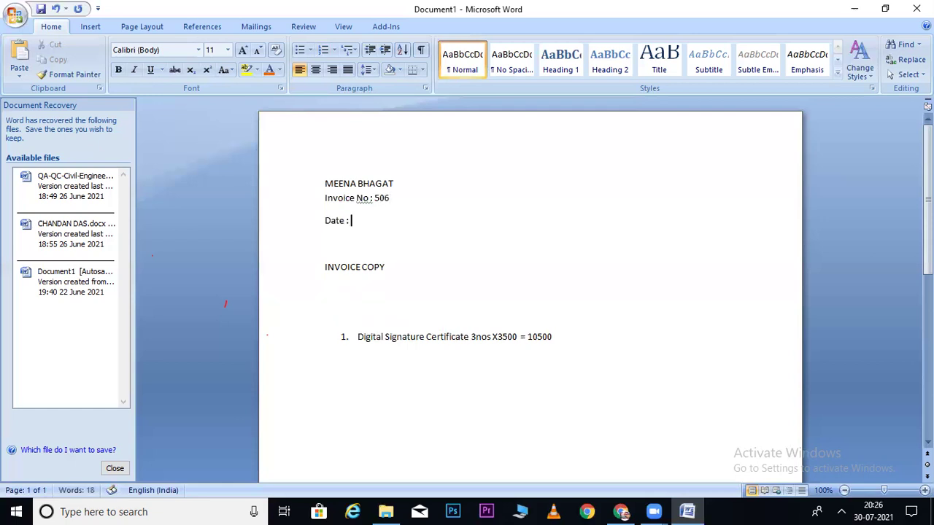
text(30/0)
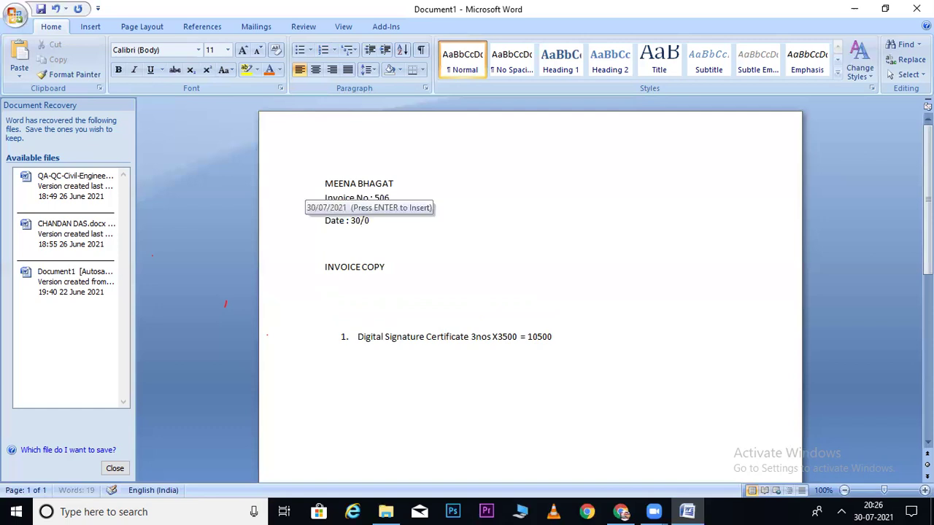
text(7/2)
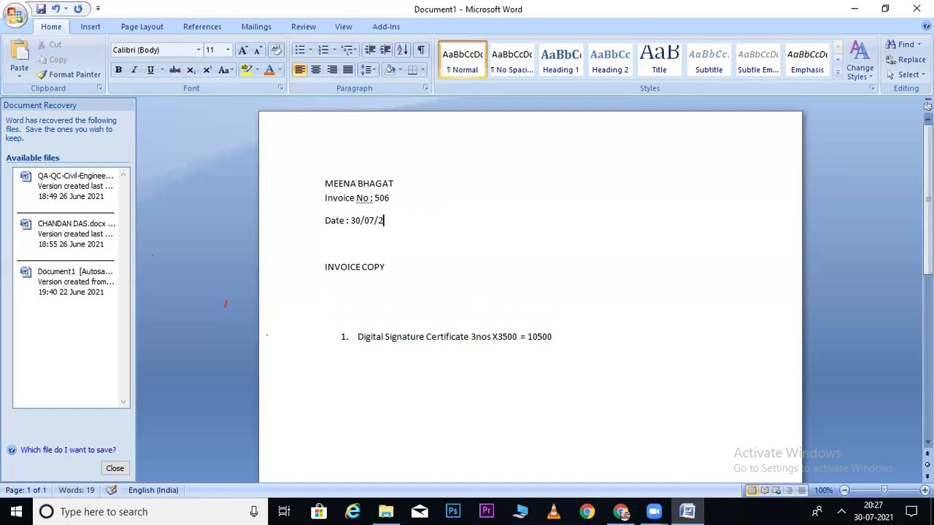
text(021)
Print the invoice with Microsoft Print to PDF, saving the file as 'INVOICE COPY'.
click(13, 16)
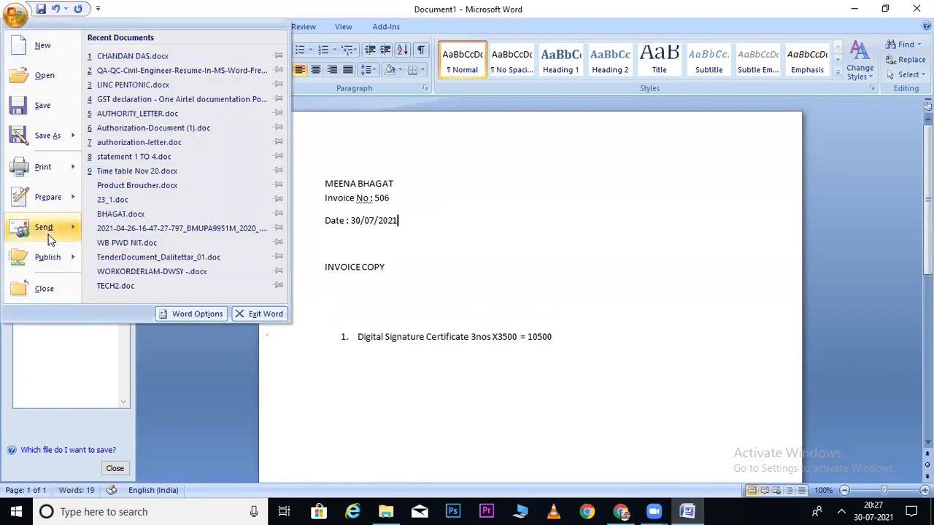
mouse_move(44, 167)
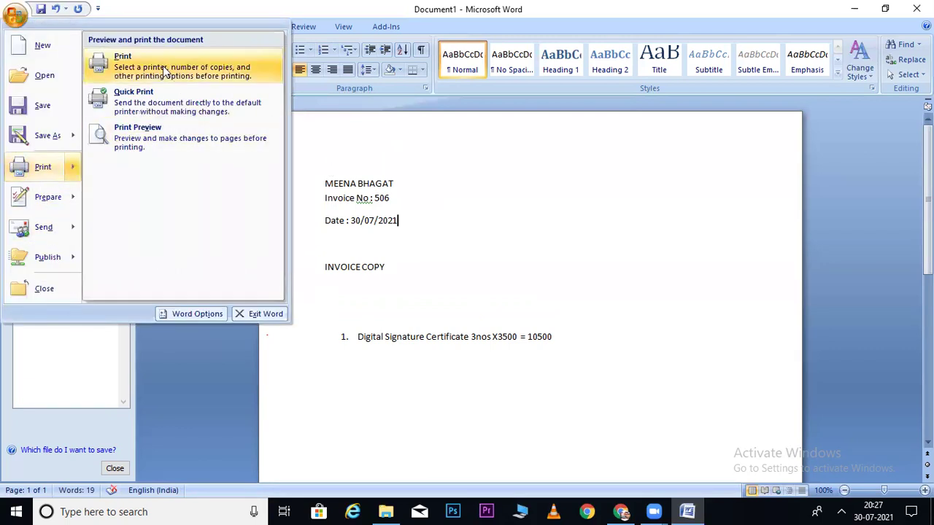
click(163, 66)
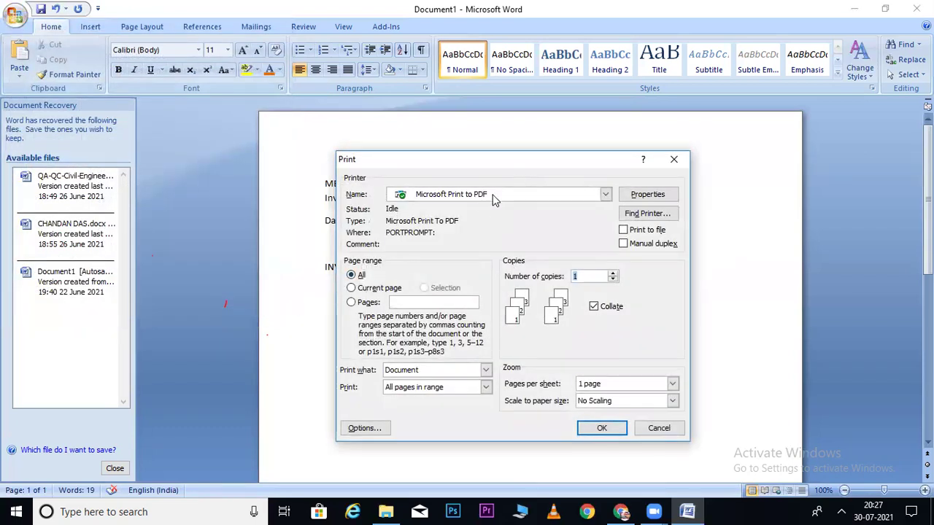
click(487, 194)
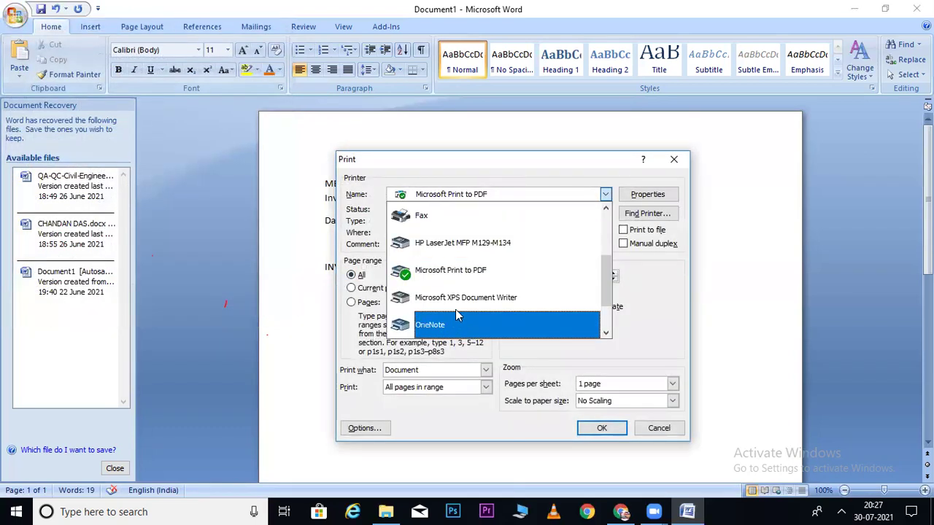
click(450, 275)
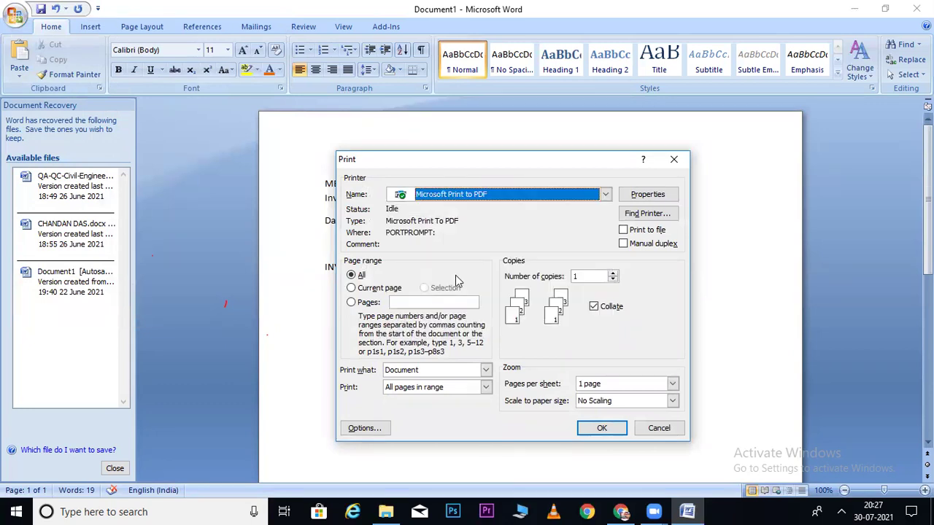
click(595, 426)
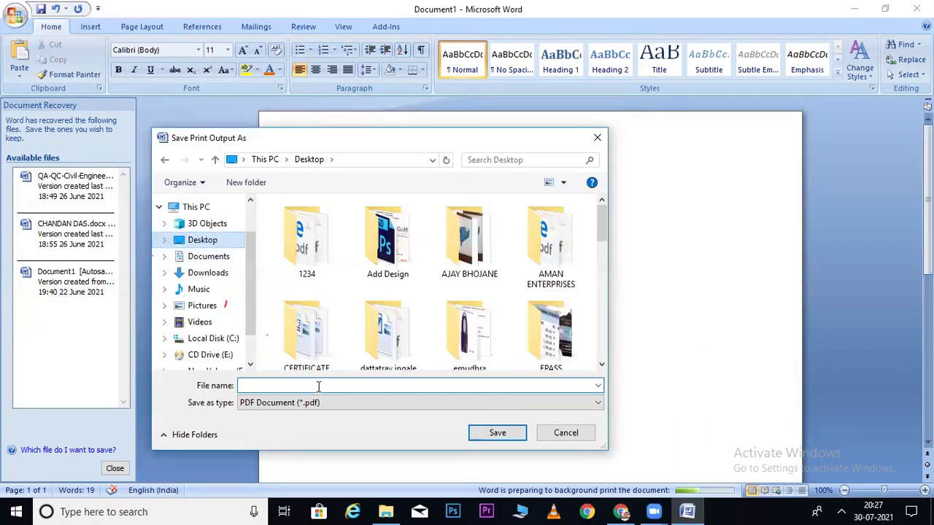
text(iNVOI)
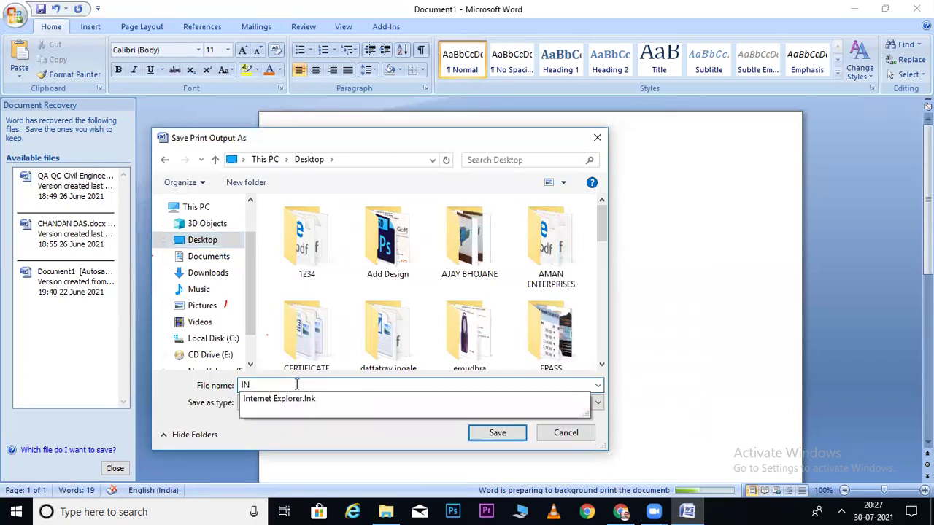
text(CE COPY)
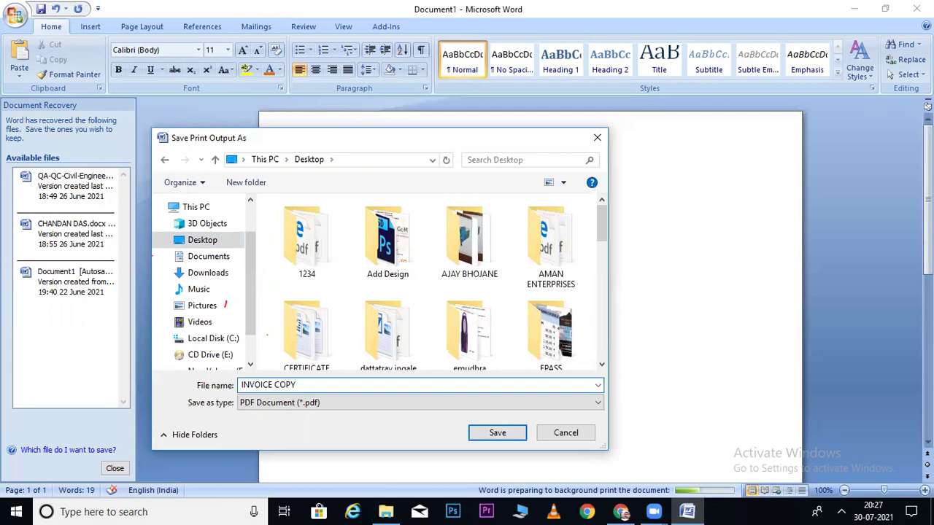
key(Return)
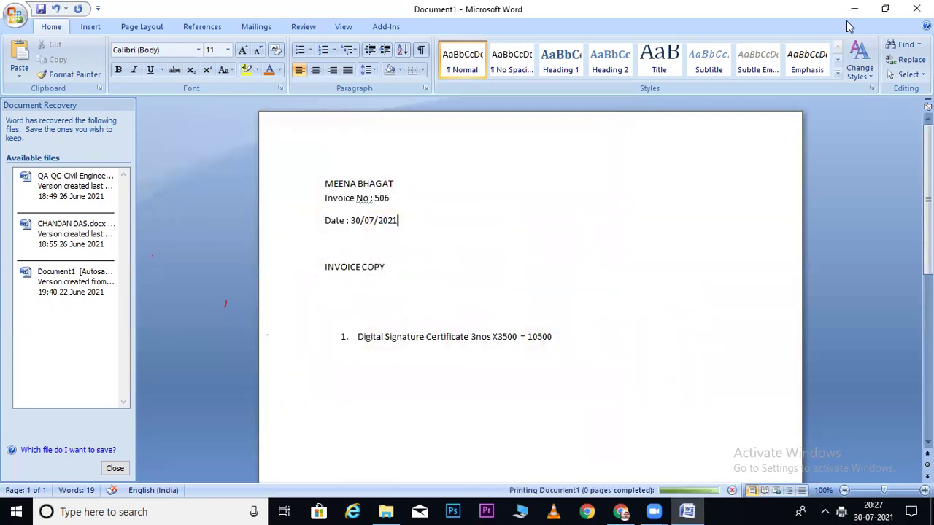
Close the invoice and Word without saving, and remove the recovered files.
click(917, 9)
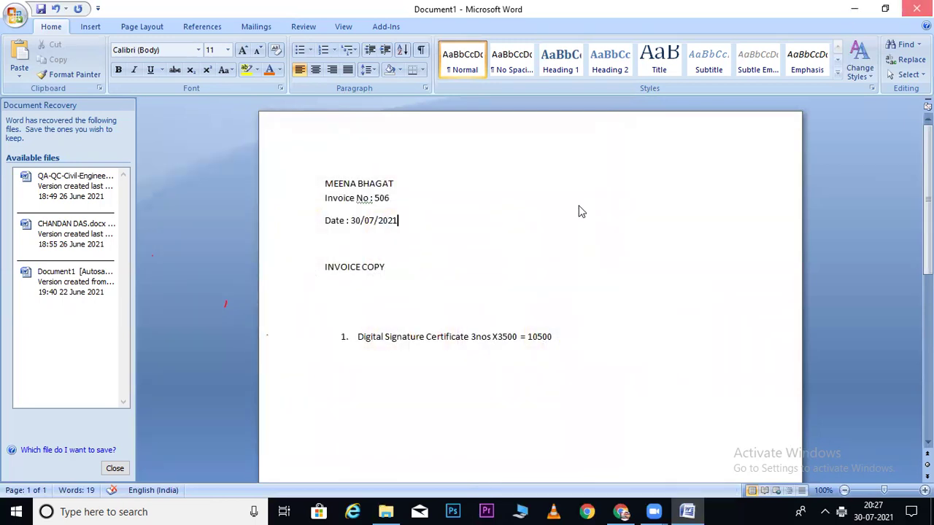
click(467, 292)
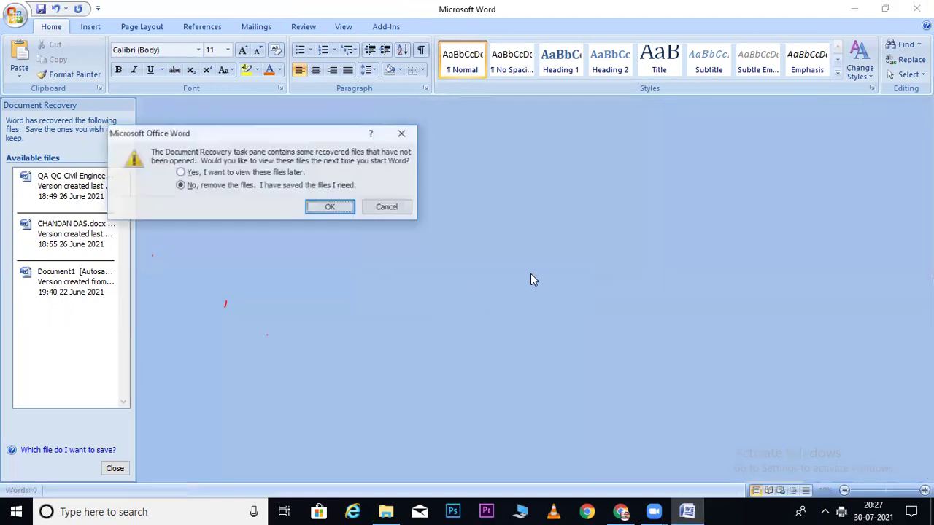
click(388, 209)
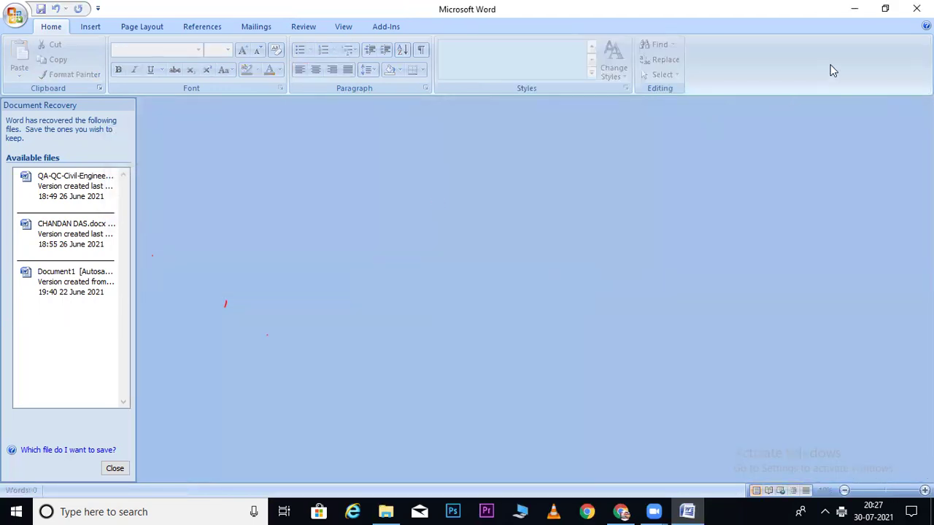
click(917, 9)
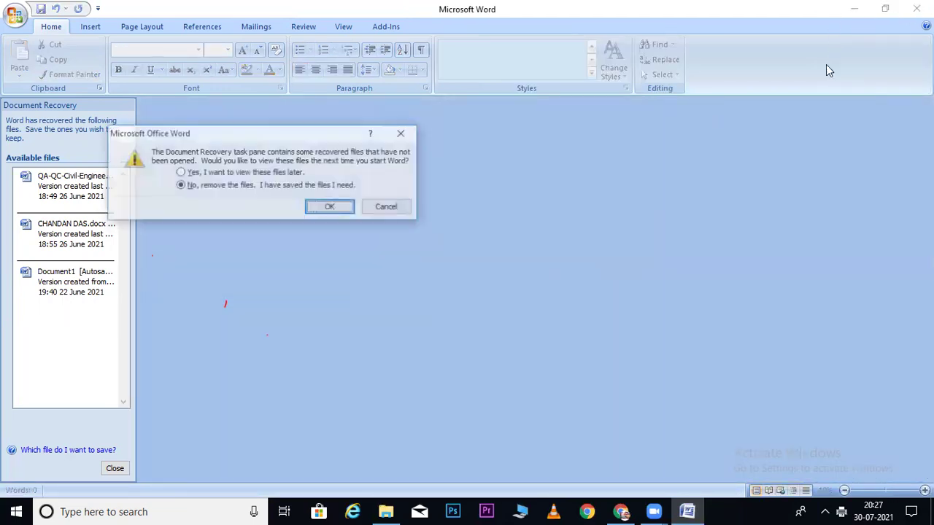
click(331, 209)
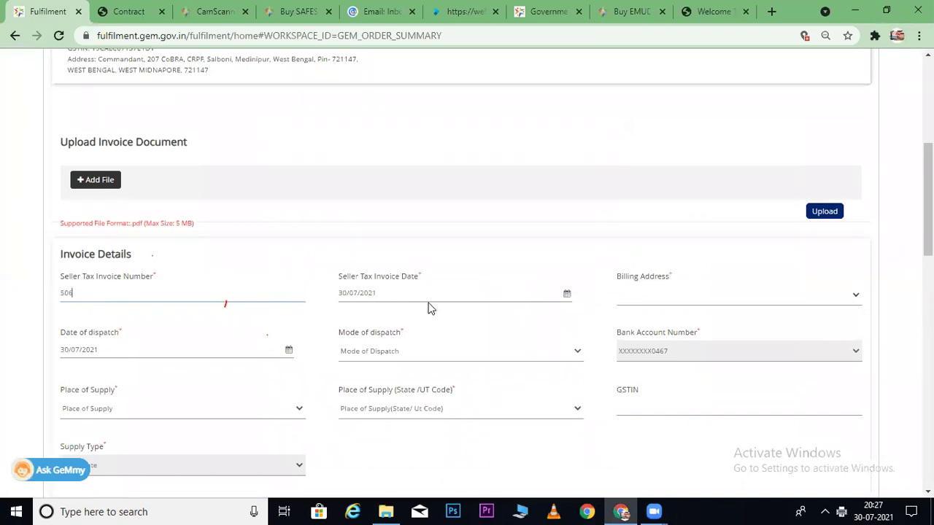
Choose the first saved billing address, dispatch date 30/07/2021, and Manual dispatch mode.
click(704, 294)
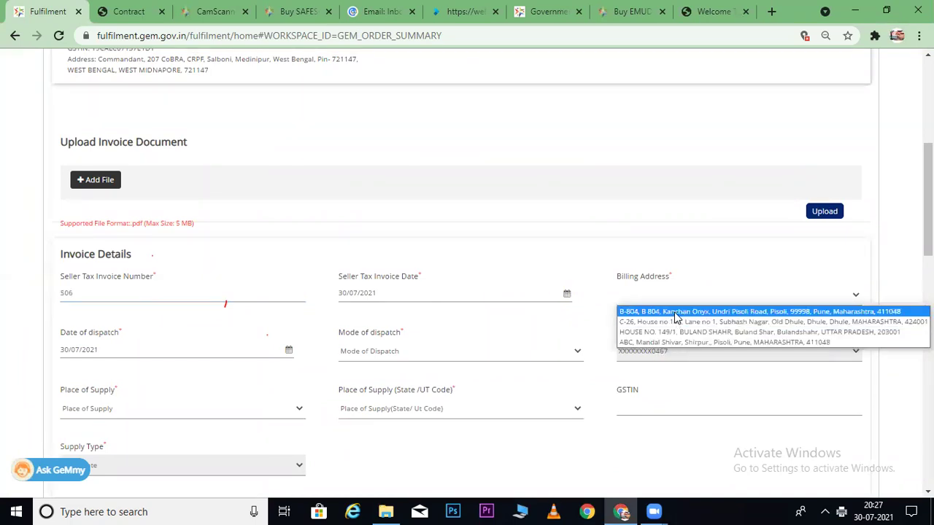
click(676, 313)
scroll(174, 234, down, 2)
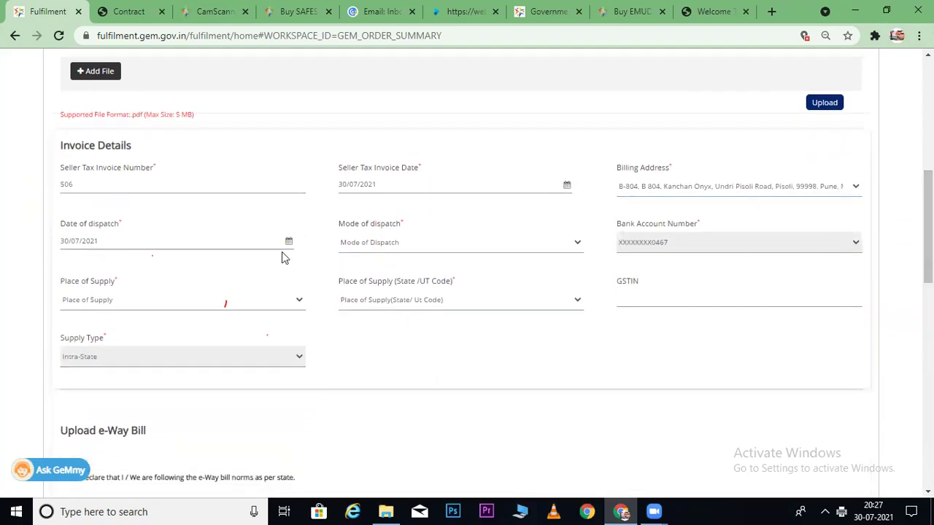
click(290, 247)
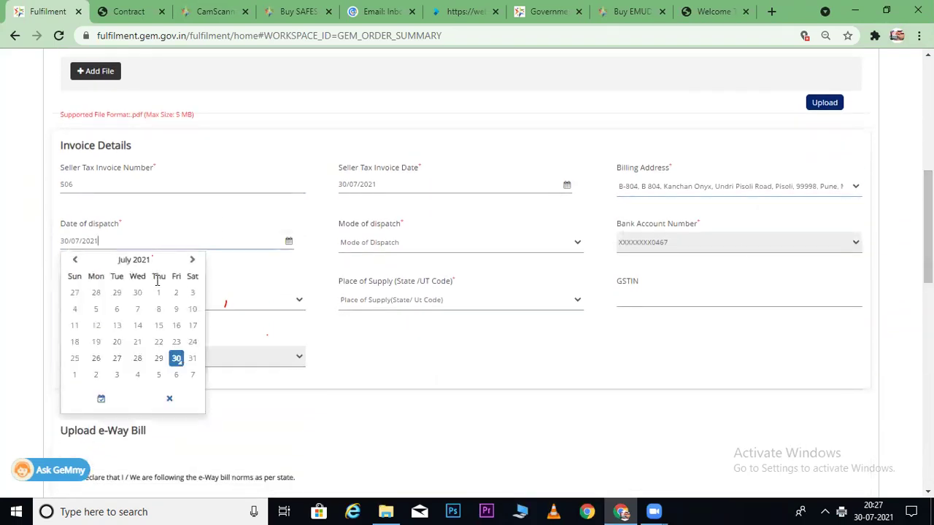
click(179, 357)
click(409, 248)
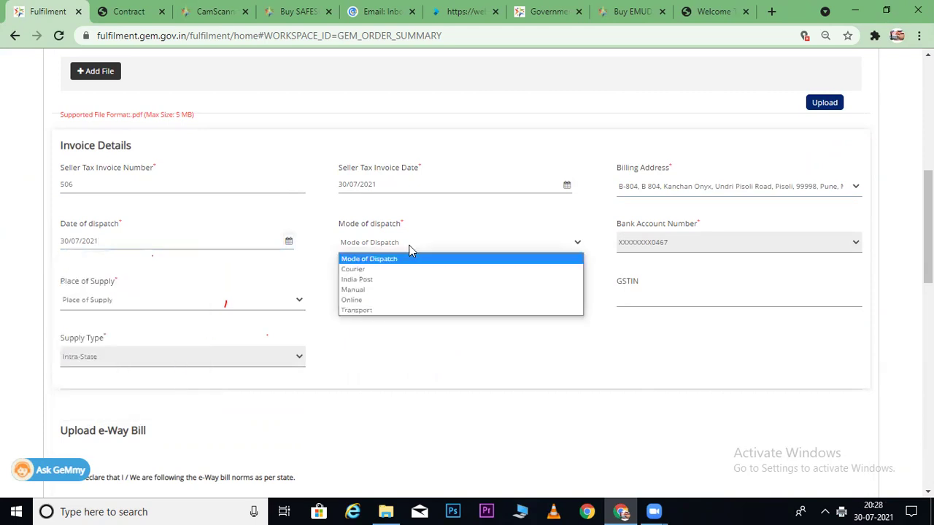
click(358, 289)
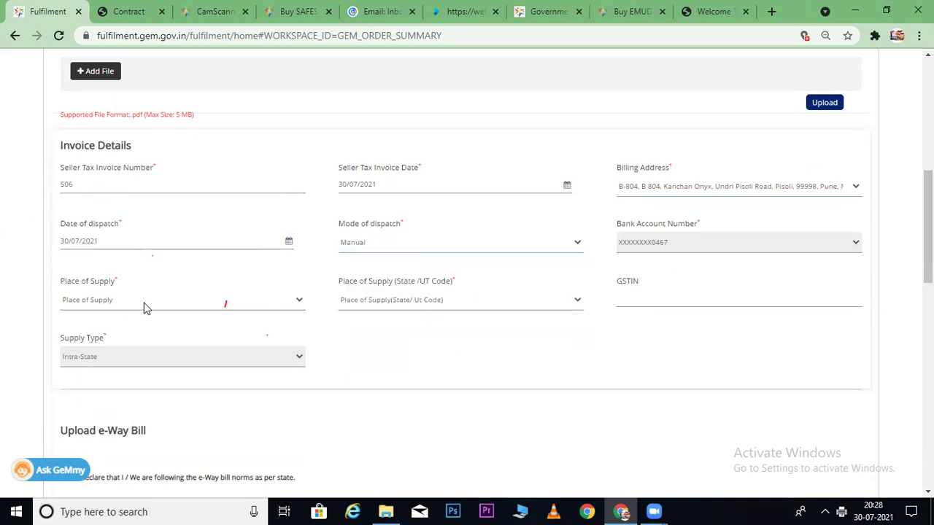
Set place of supply to Consignee Location with state West Bengal / 19.
click(186, 300)
click(642, 265)
click(153, 302)
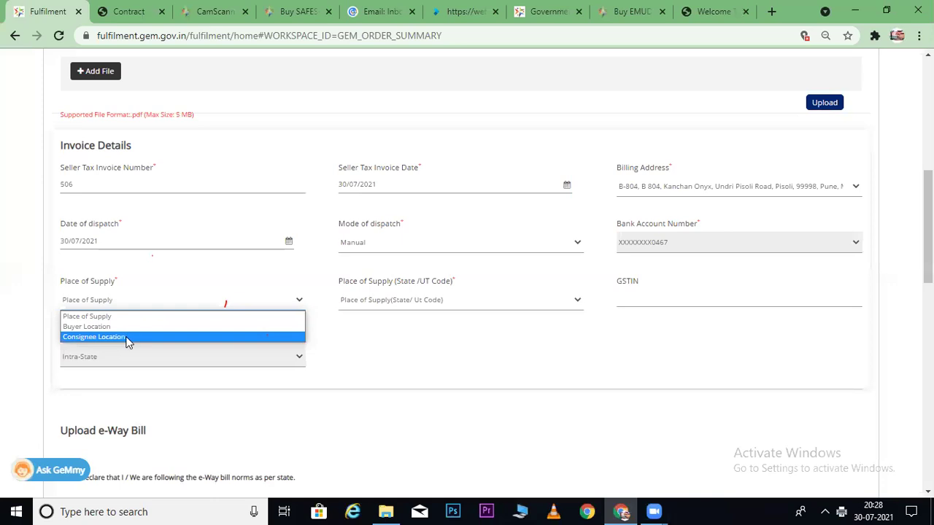
click(127, 338)
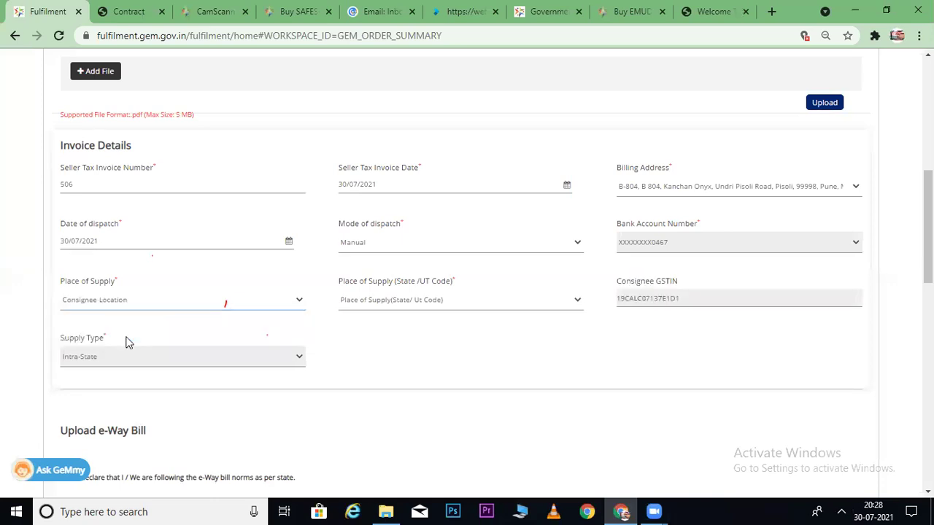
click(423, 305)
key(m)
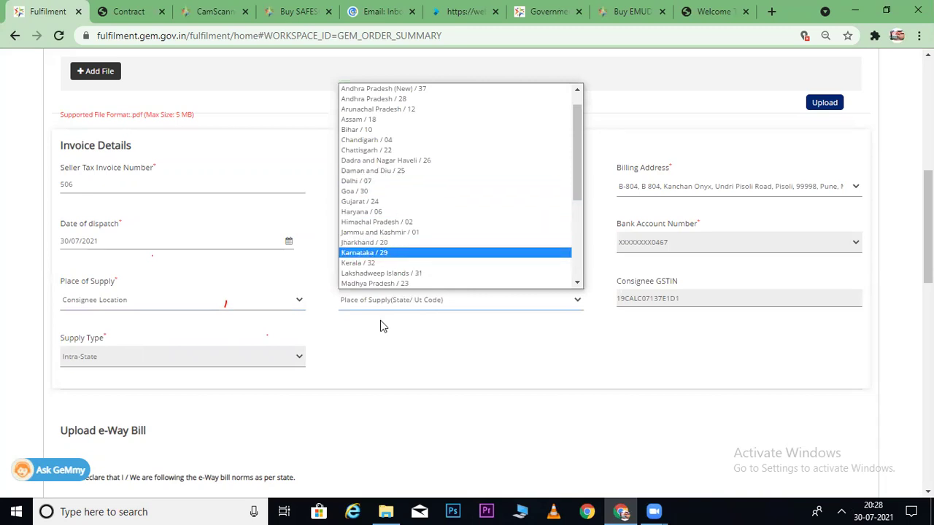
key(m)
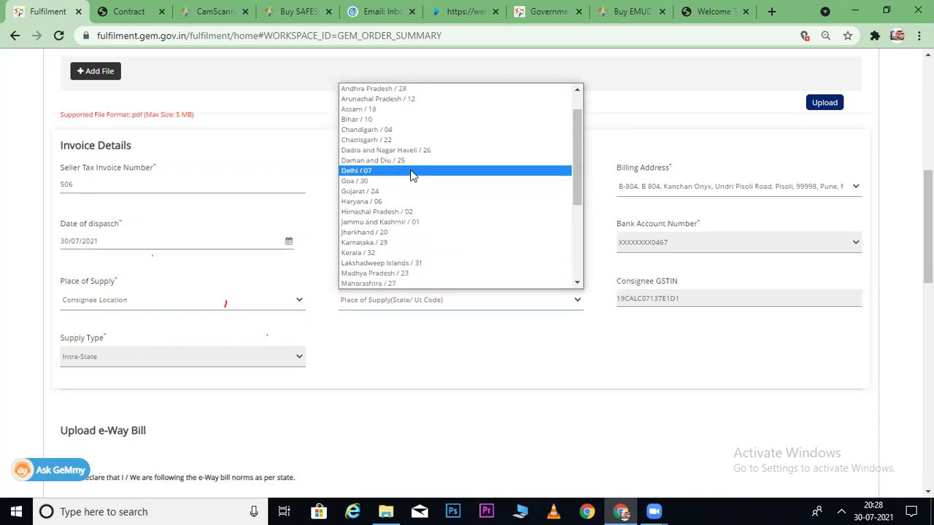
key(w)
key(Return)
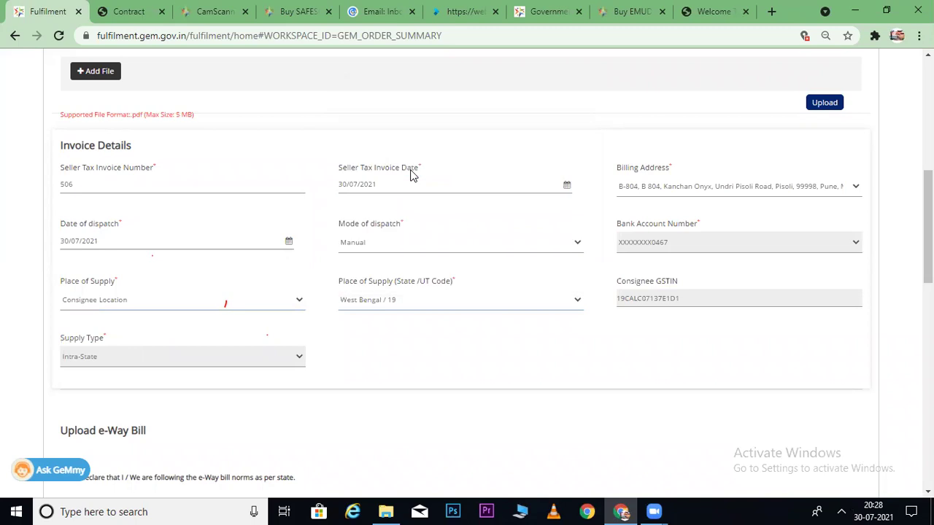
scroll(678, 306, down, 1)
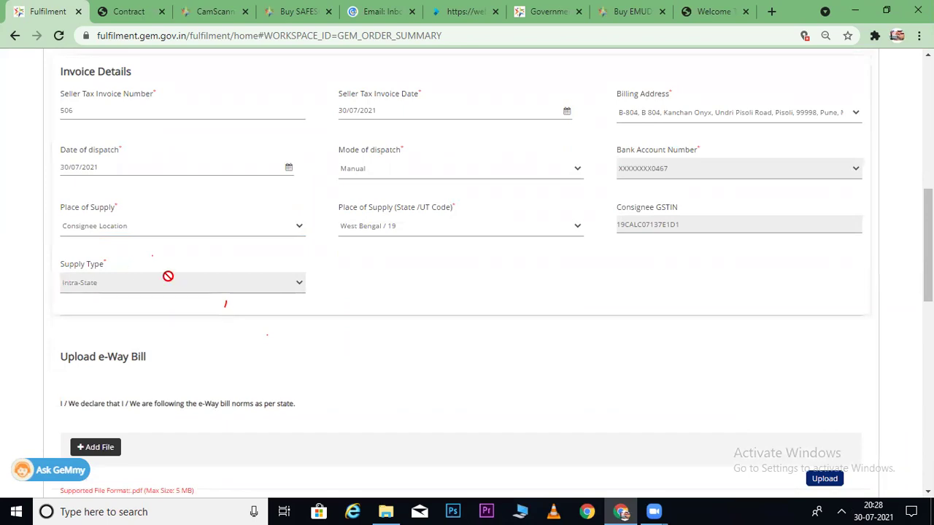
scroll(467, 274, down, 2)
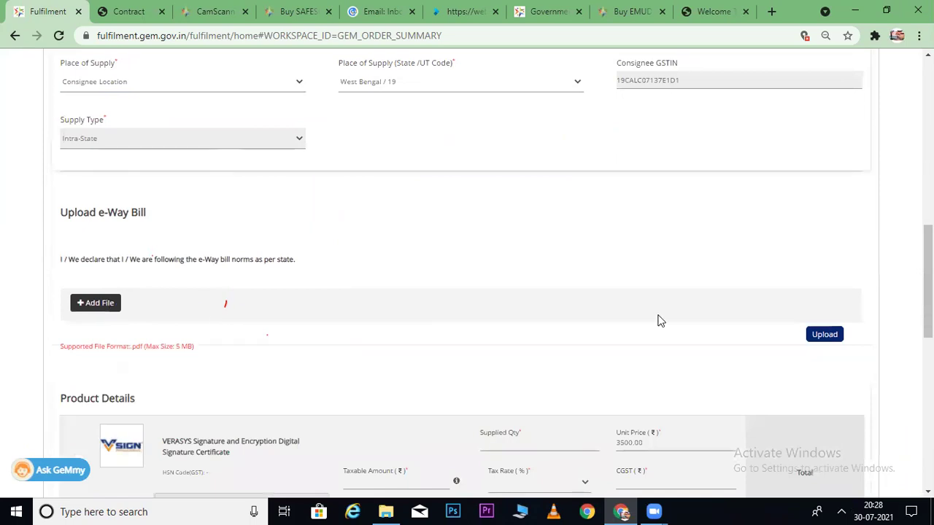
drag(928, 292, 902, 165)
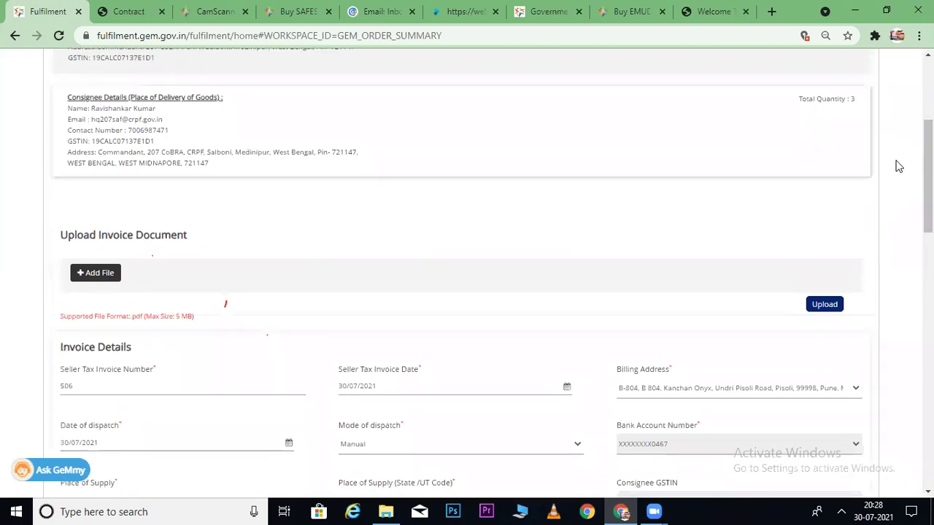
Attach INVOICE COPY.pdf from the Desktop as the invoice document and upload it.
click(92, 275)
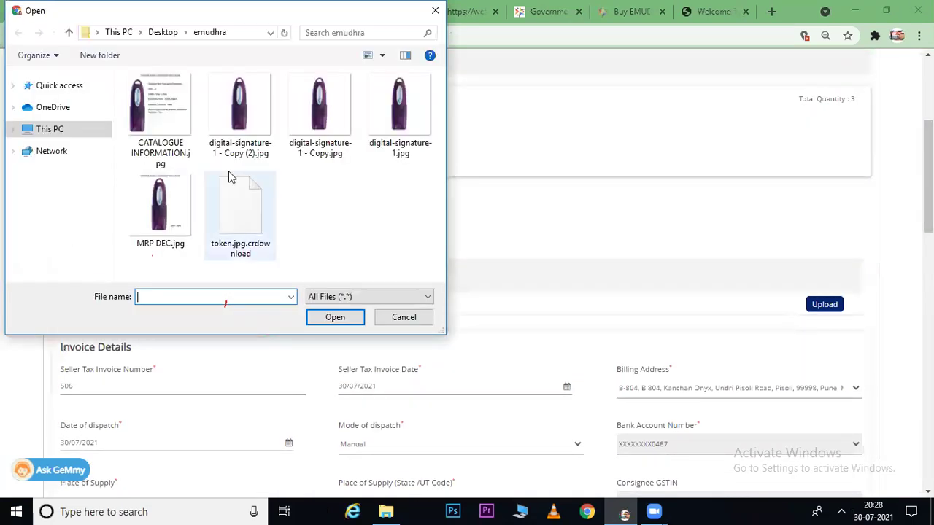
click(60, 134)
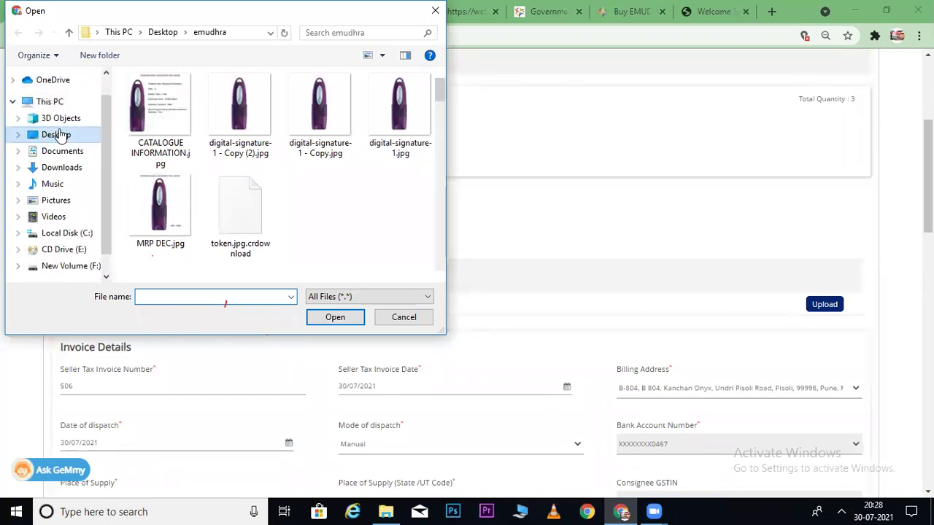
click(166, 128)
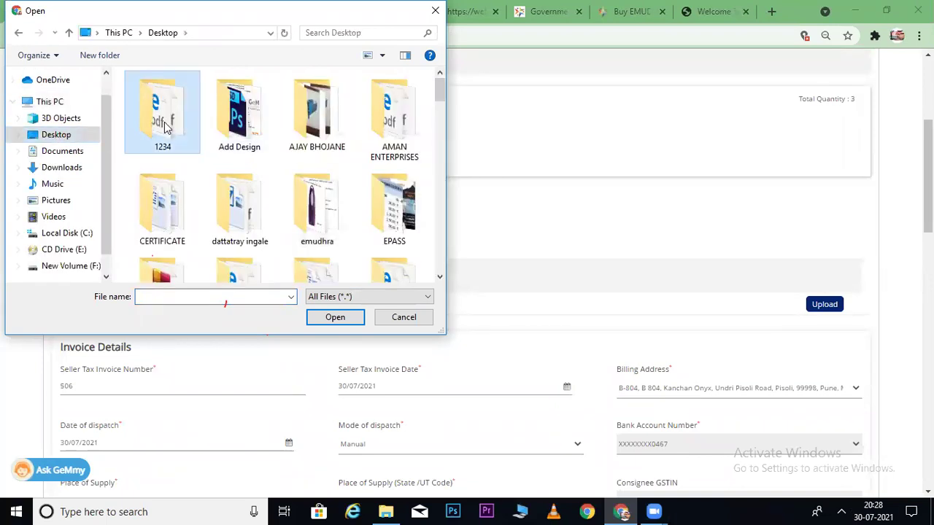
scroll(164, 122, down, 5)
scroll(164, 122, down, 5)
click(164, 122)
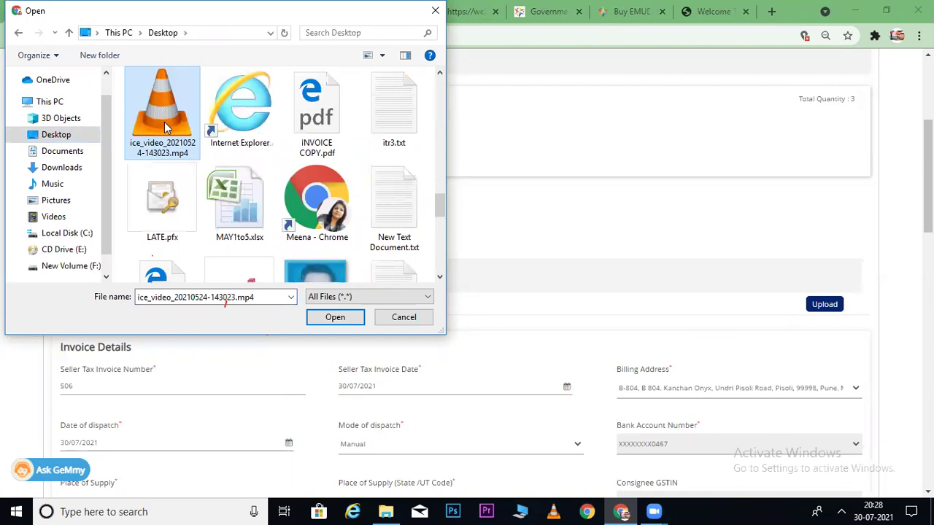
key(Right)
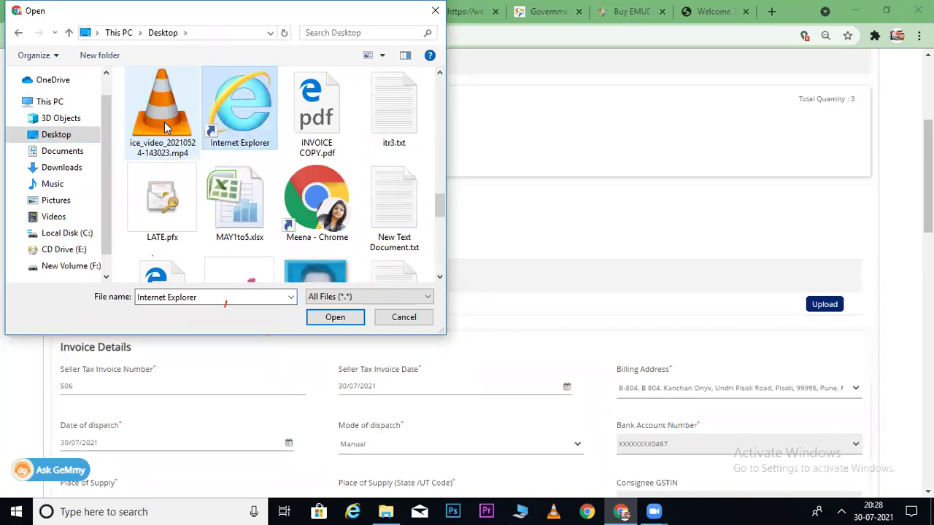
double_click(330, 124)
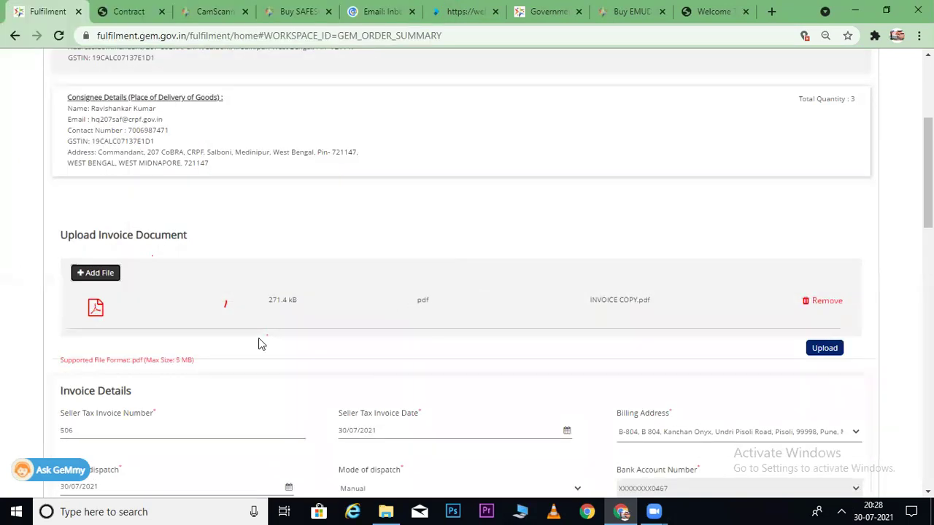
click(826, 349)
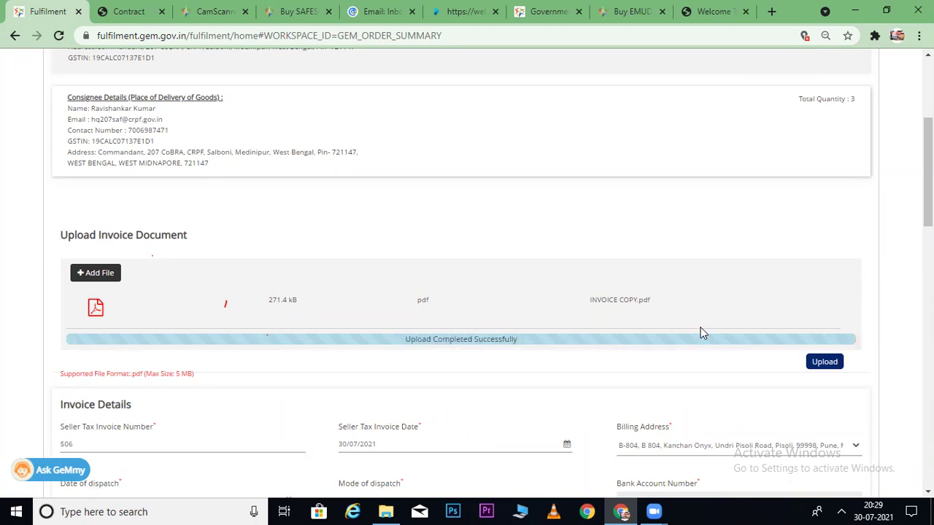
Enter 3 as the supplied quantity, bringing the invoice total to ₹10500.00.
scroll(451, 299, down, 10)
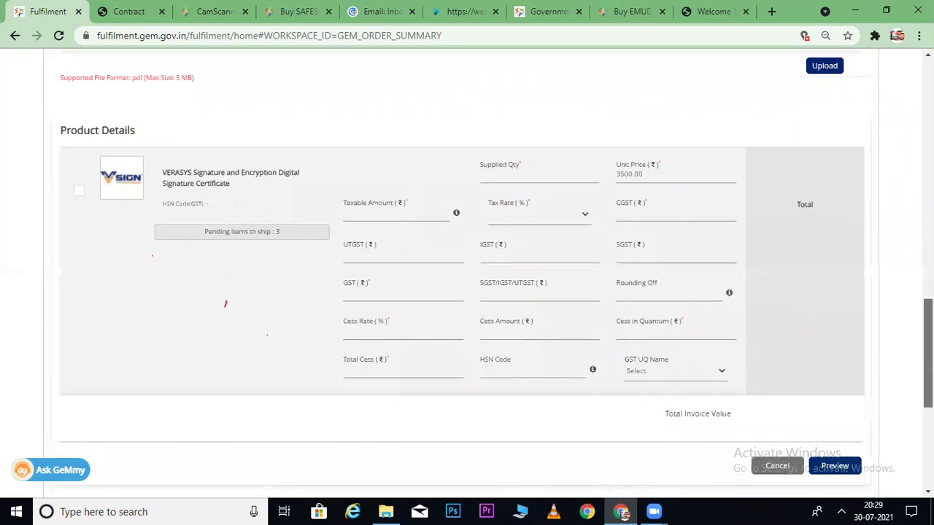
click(542, 178)
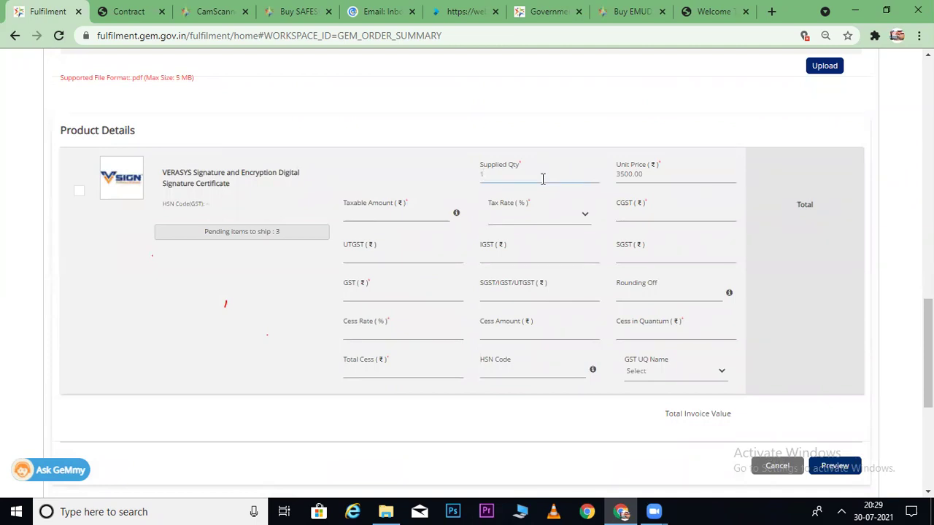
text(3)
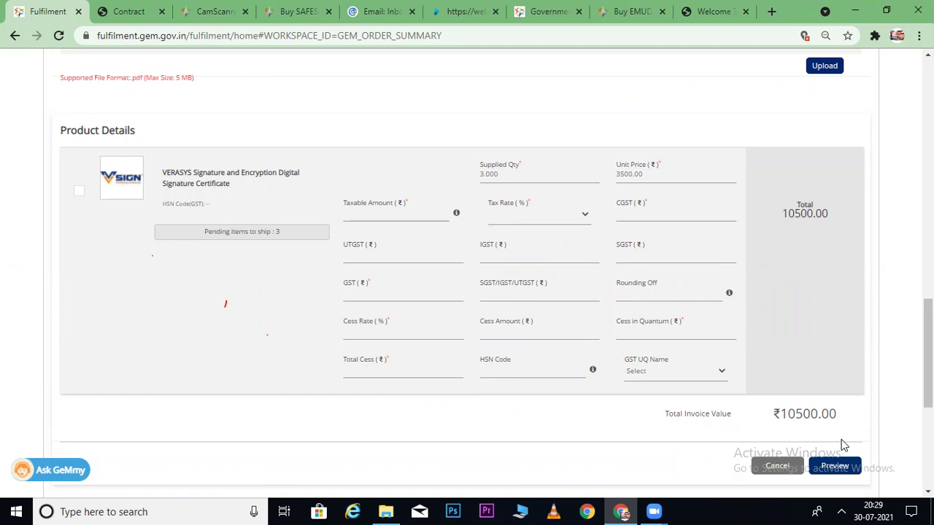
scroll(846, 358, down, 2)
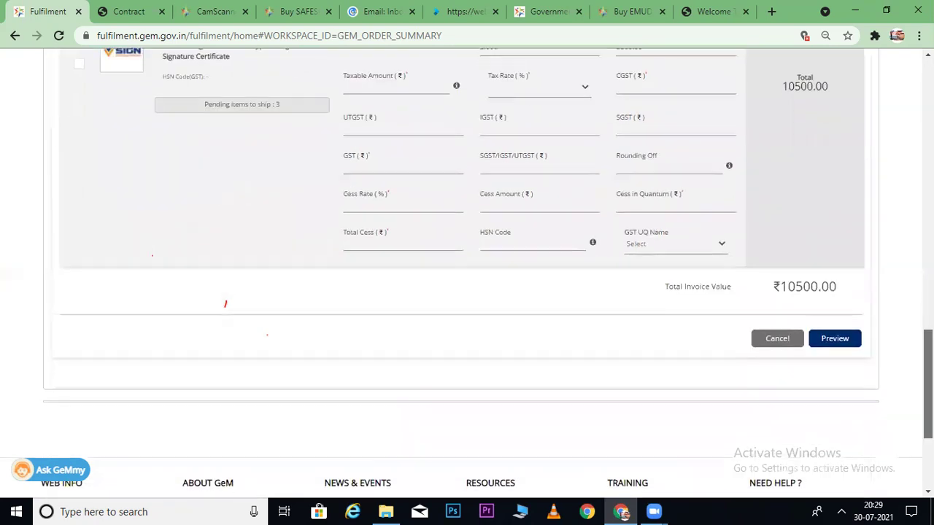
Preview the invoice, accept the GST declaration, create it, and acknowledge the saved message.
click(835, 339)
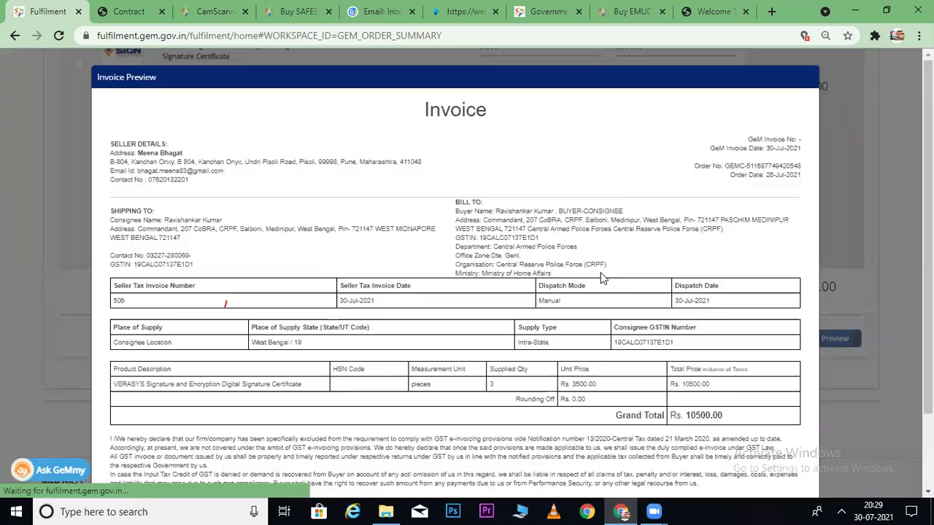
scroll(225, 303, down, 2)
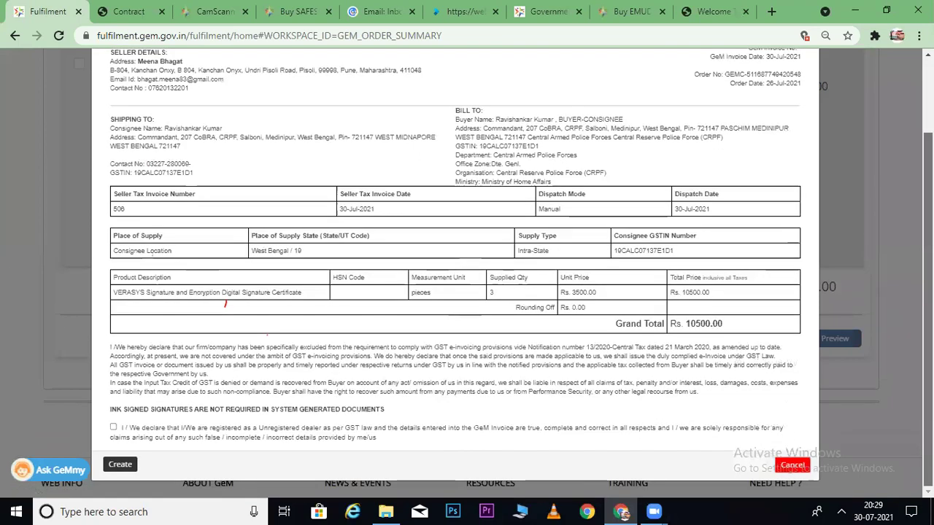
click(114, 428)
click(121, 465)
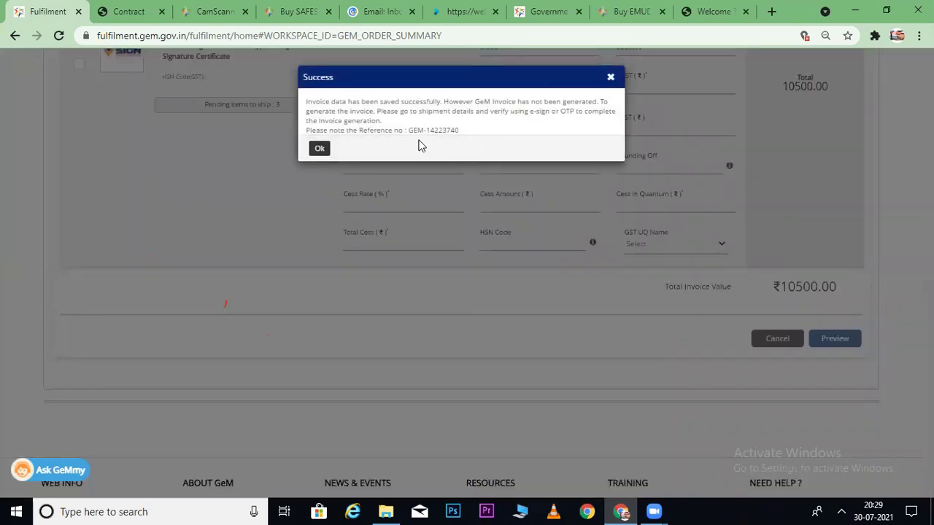
click(320, 150)
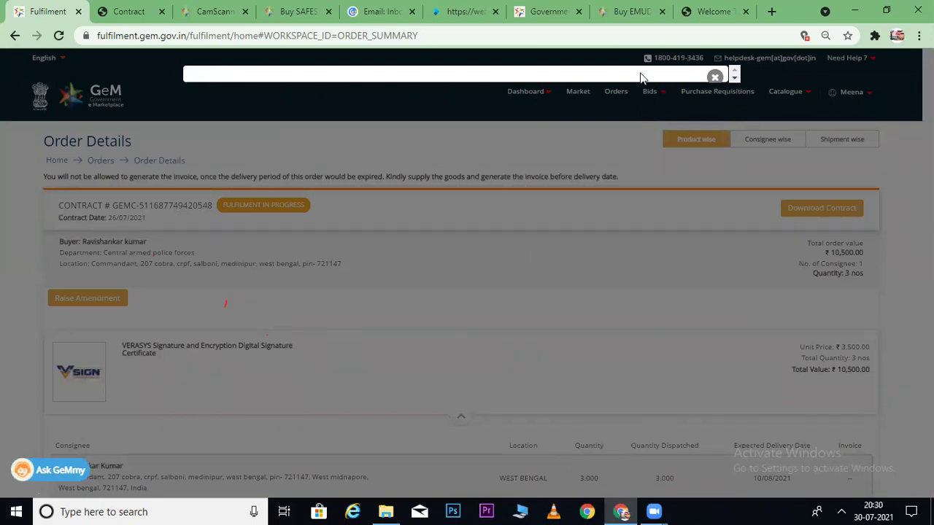
Dismiss the search overlay and go to the Orders list.
scroll(734, 80, down, 1)
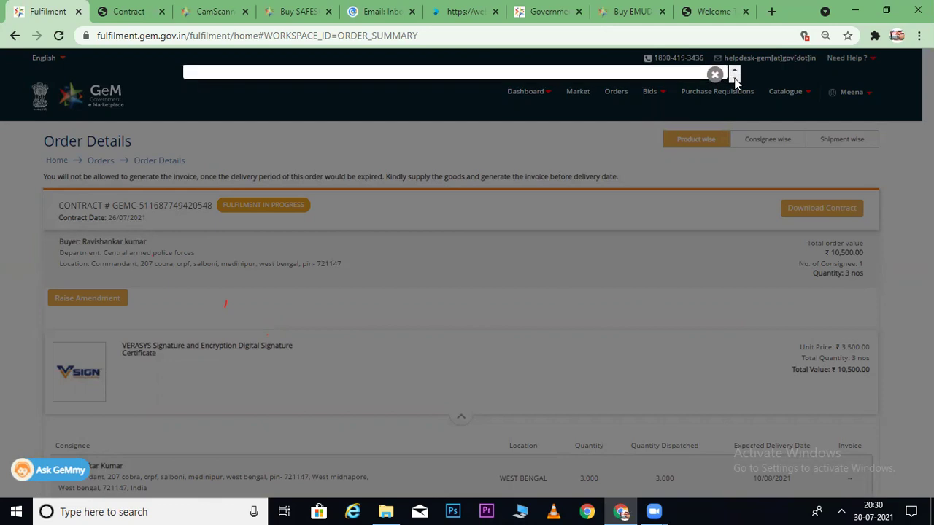
click(715, 74)
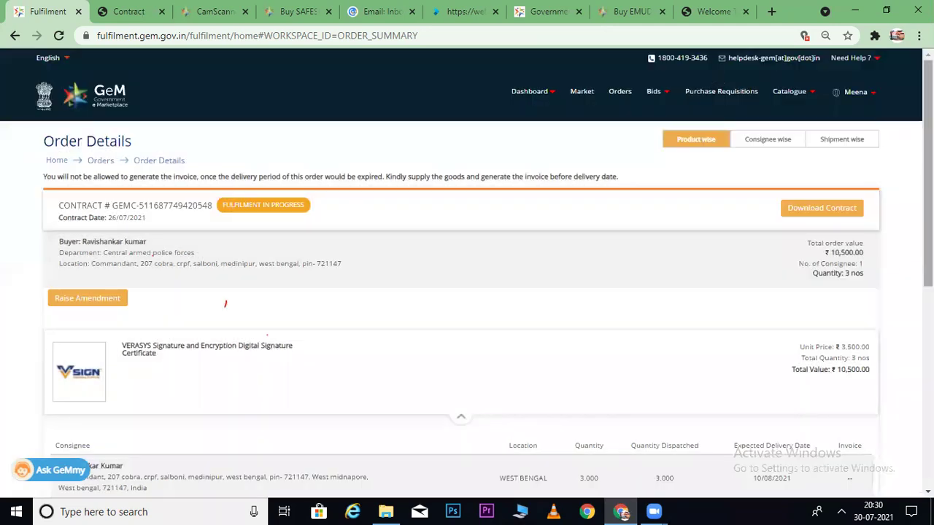
scroll(718, 74, down, 2)
scroll(737, 86, down, 3)
scroll(737, 86, up, 4)
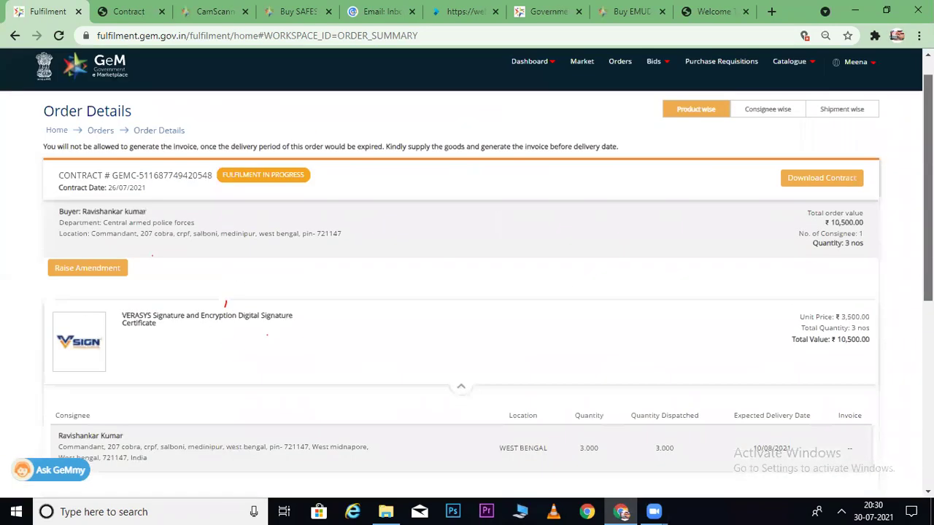
scroll(737, 86, down, 1)
click(620, 70)
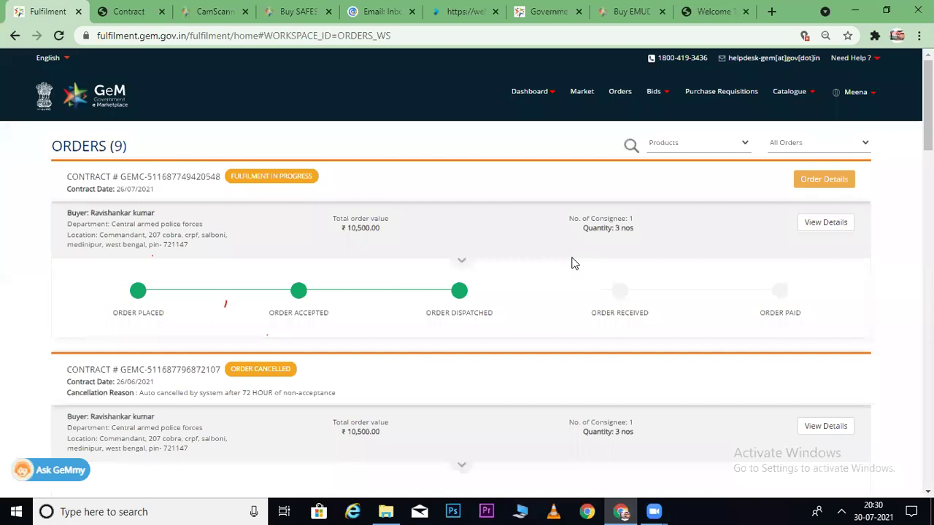
Keep the All Orders filter and open the first, fulfilment-in-progress contract's details.
click(791, 143)
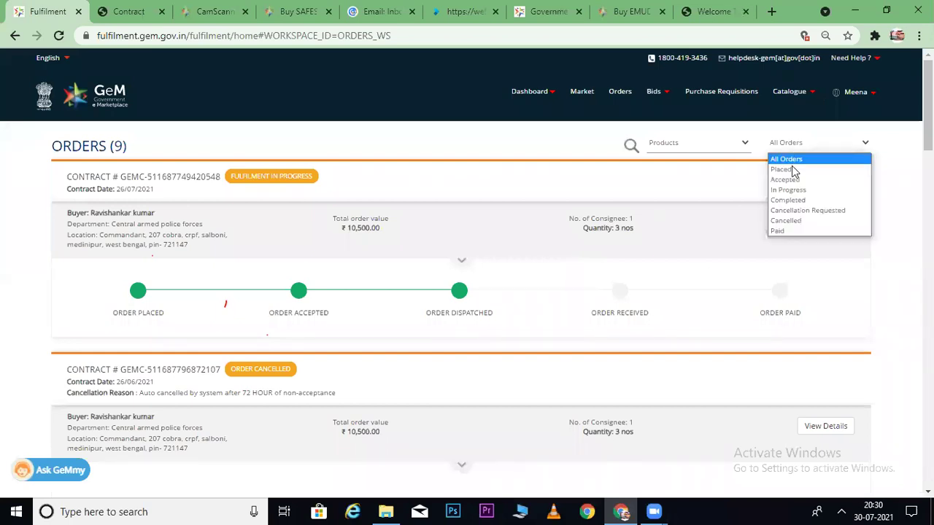
click(624, 102)
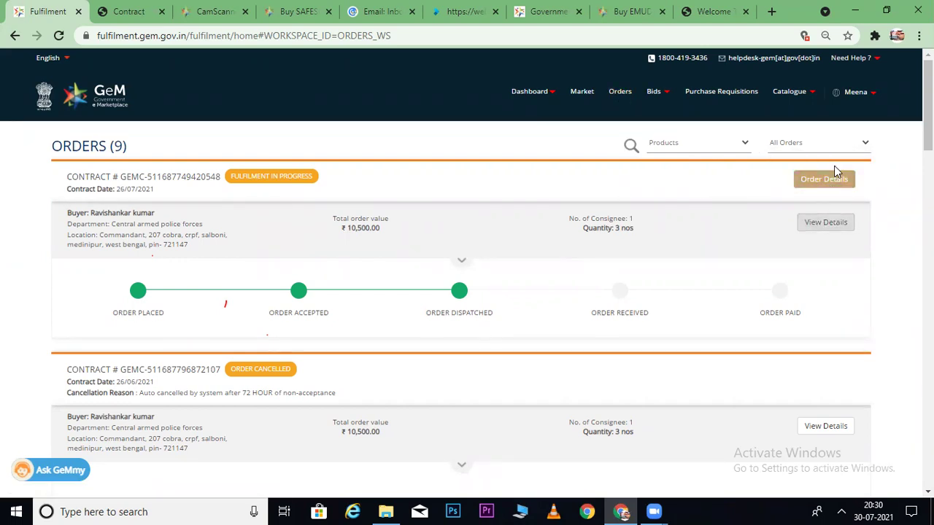
click(788, 144)
click(559, 138)
scroll(559, 138, down, 5)
scroll(466, 270, up, 15)
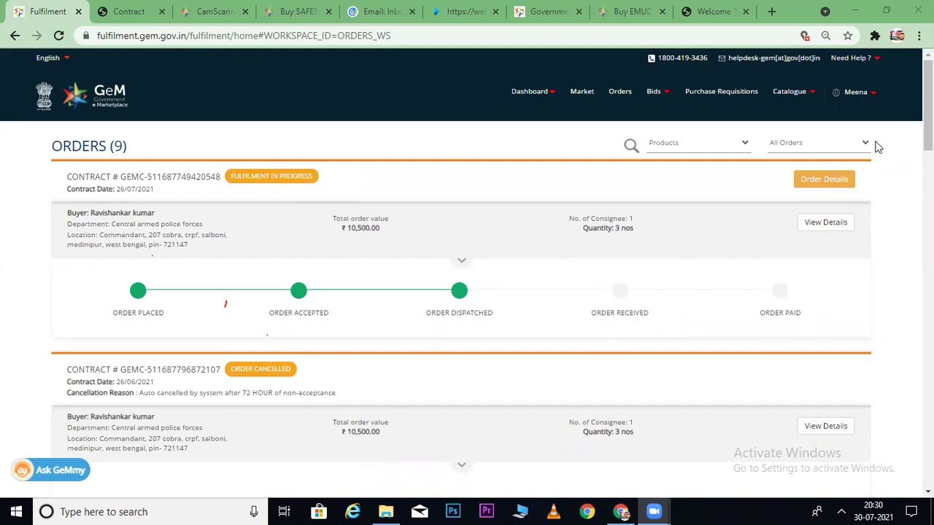
click(807, 148)
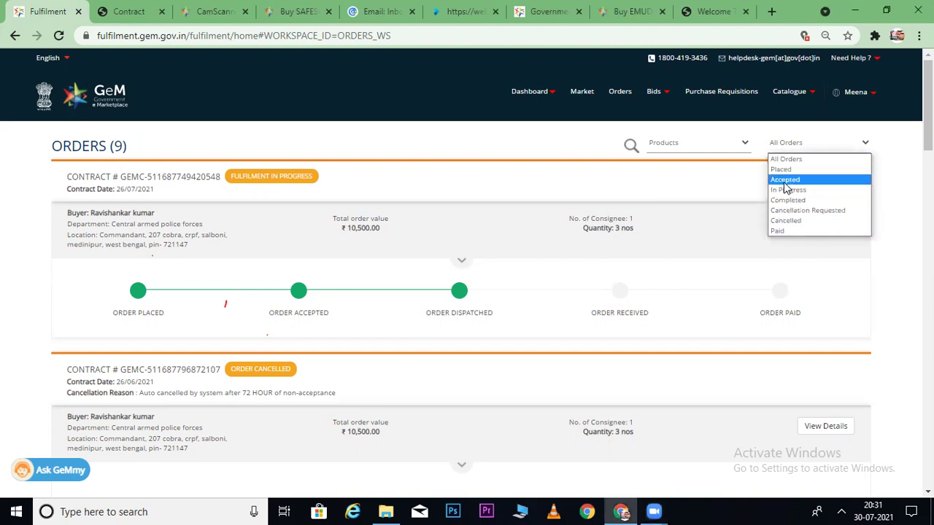
click(541, 151)
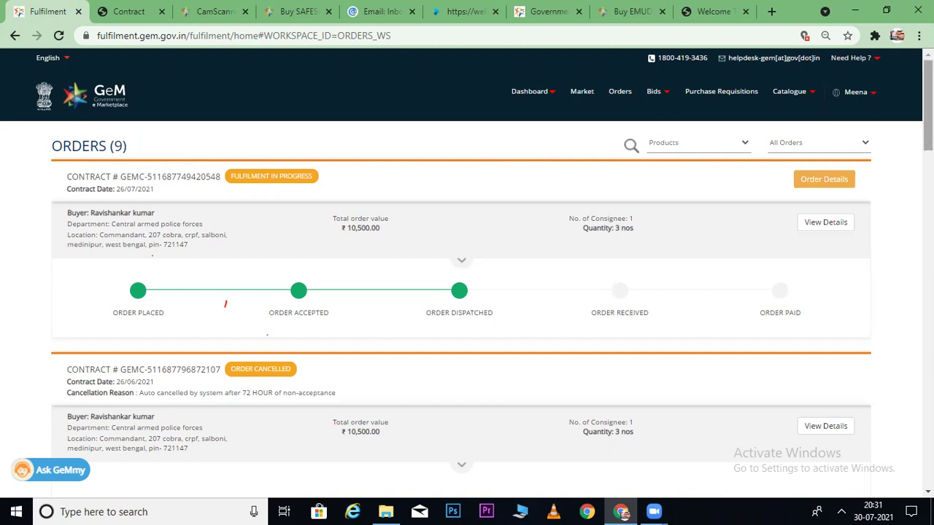
scroll(759, 151, down, 1)
click(815, 159)
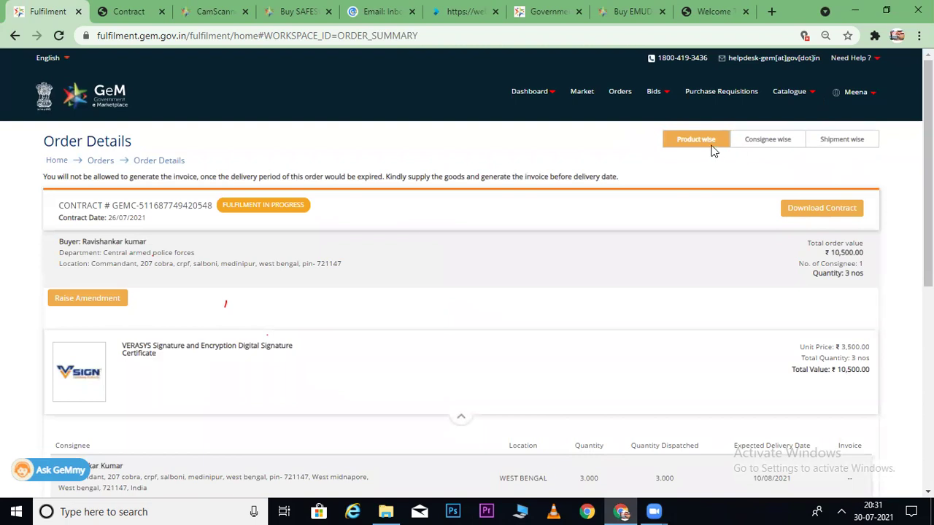
Review the consignee-wise view, then settle on the shipment-wise view listing invoice 506.
click(843, 141)
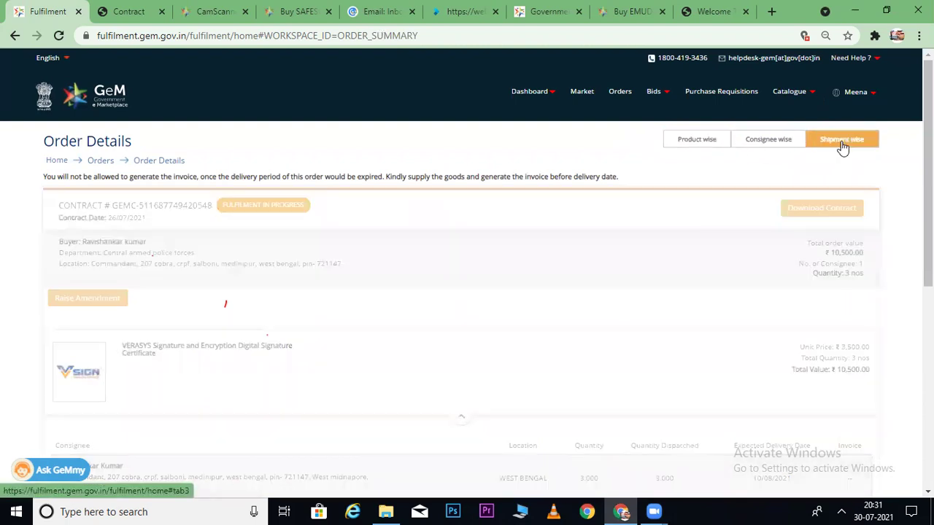
scroll(927, 219, down, 1)
scroll(717, 277, down, 1)
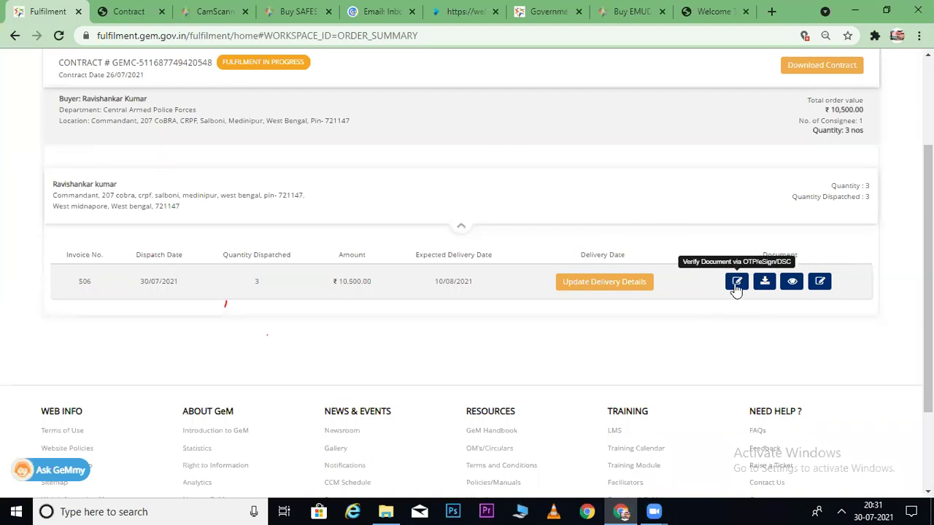
scroll(759, 321, up, 1)
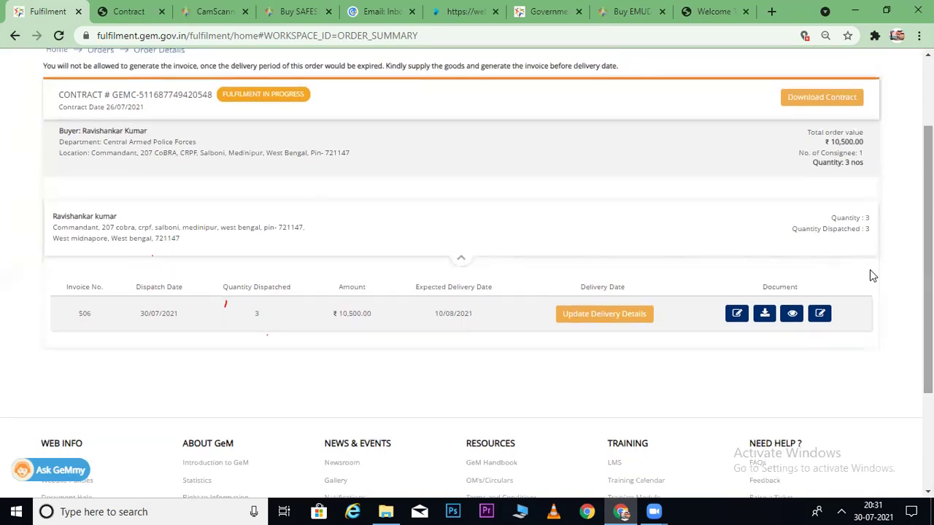
scroll(896, 305, up, 2)
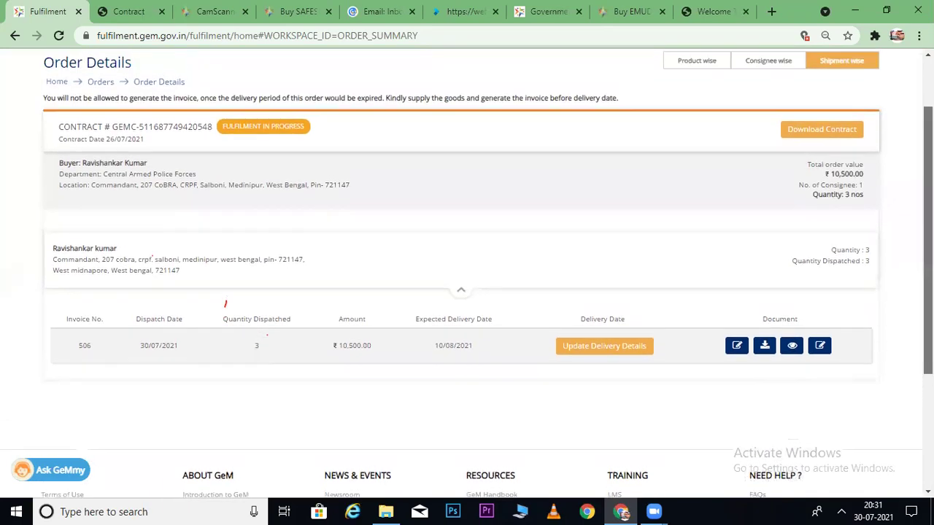
scroll(896, 305, up, 2)
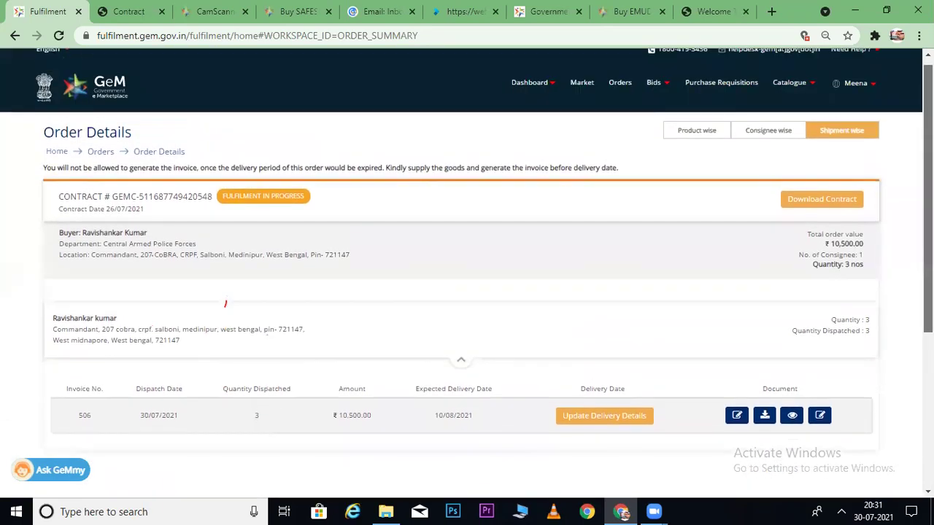
click(770, 131)
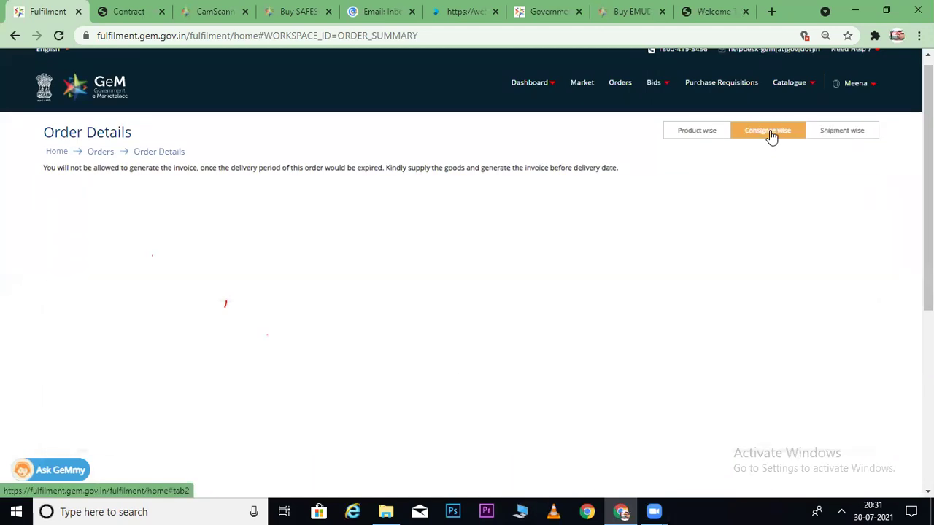
scroll(817, 129, down, 4)
scroll(854, 130, up, 3)
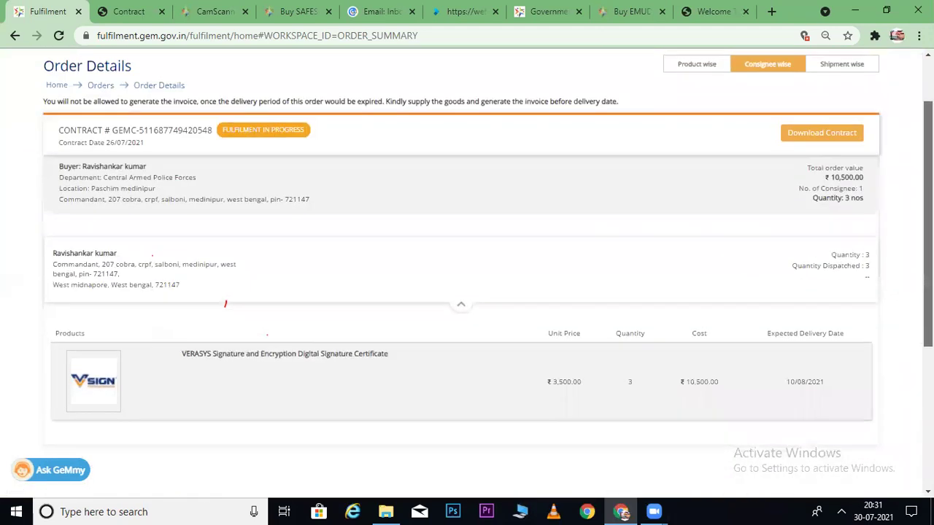
click(855, 69)
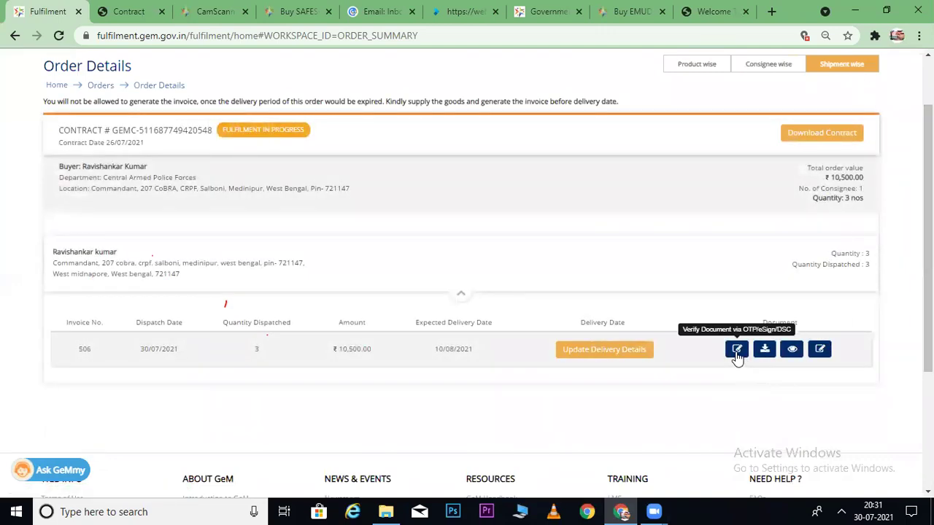
E-verify invoice 506's shipment by OTP verification, entering the one-time code, and dismiss the success message.
click(737, 351)
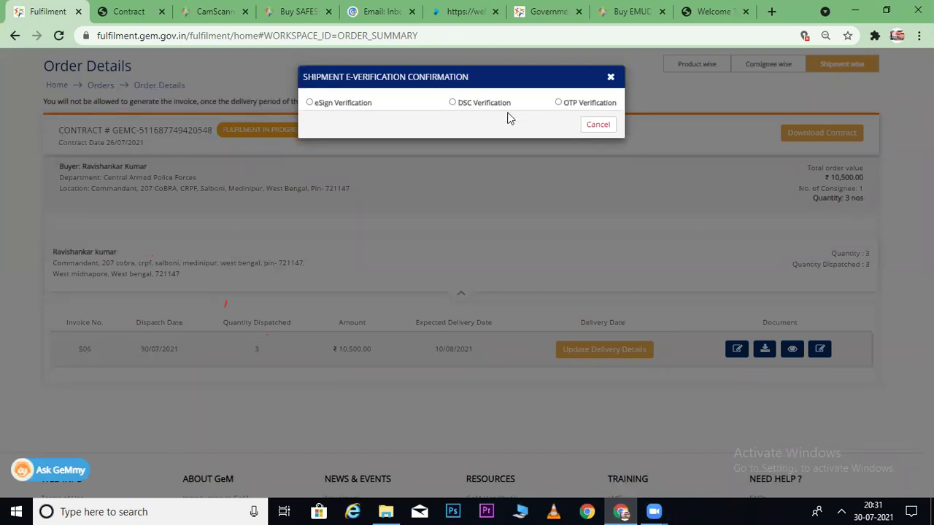
click(559, 103)
click(473, 164)
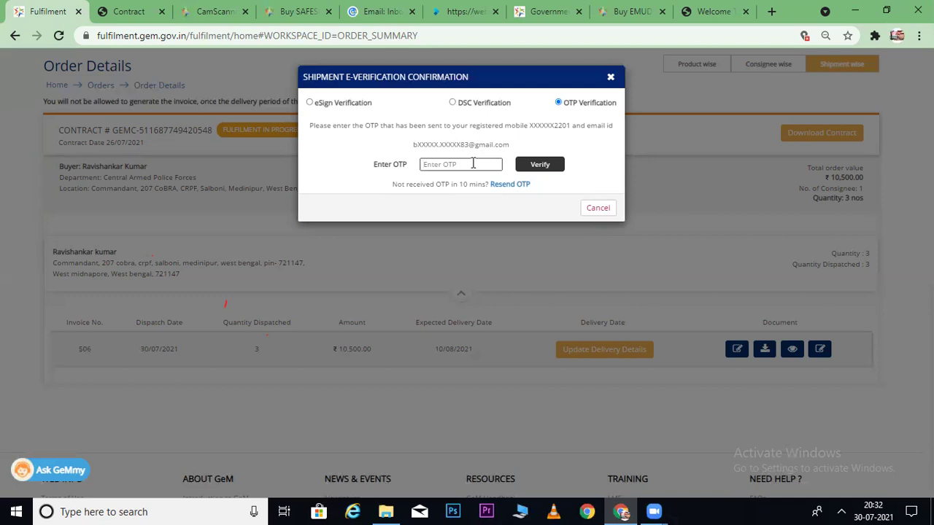
click(463, 164)
click(547, 166)
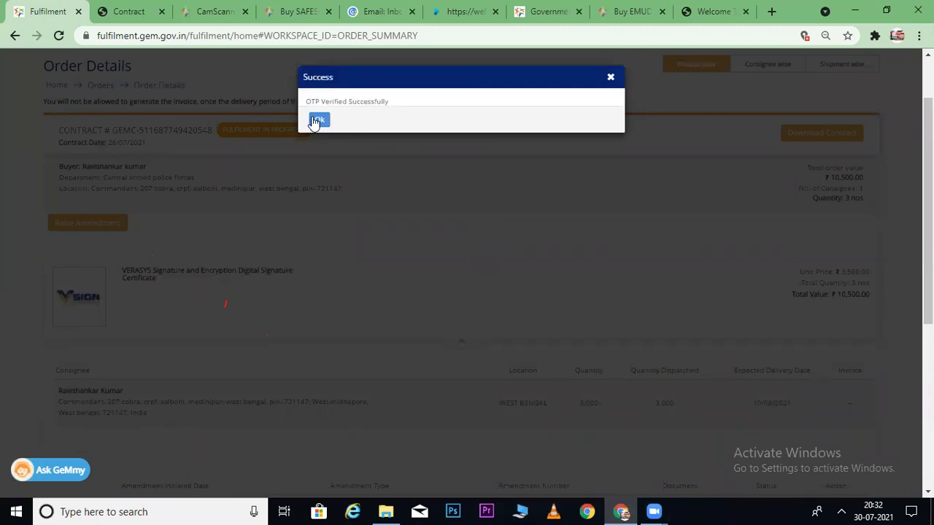
click(316, 120)
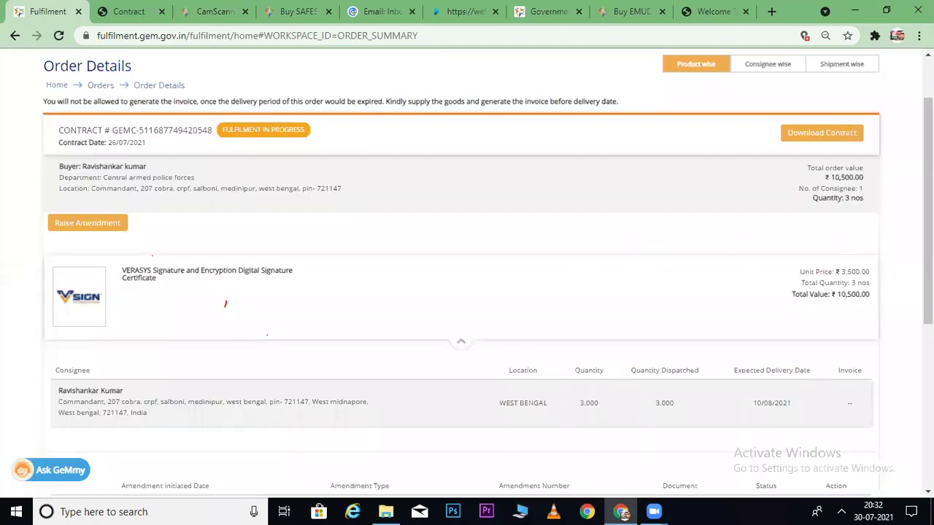
Switch Order Details to the Shipment wise view and bring invoice 506's 3-unit shipment row into view.
scroll(226, 303, down, 2)
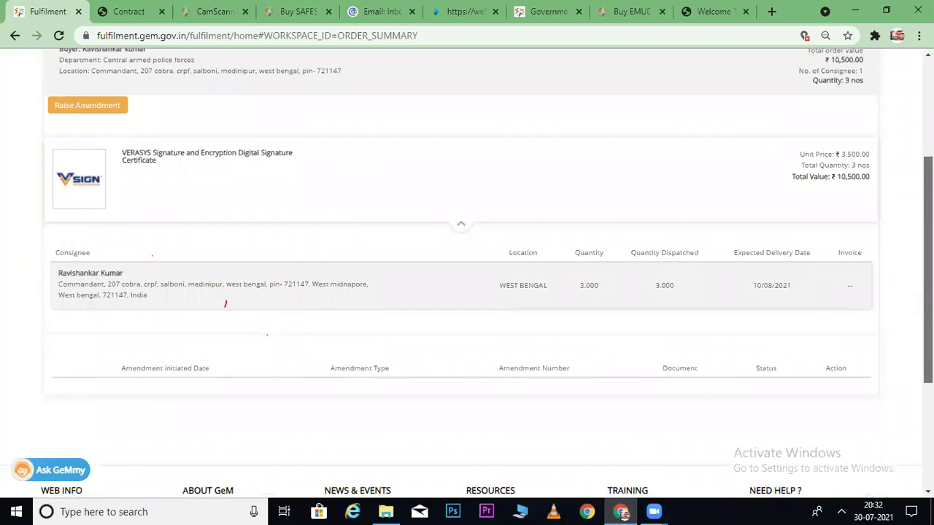
scroll(226, 304, down, 2)
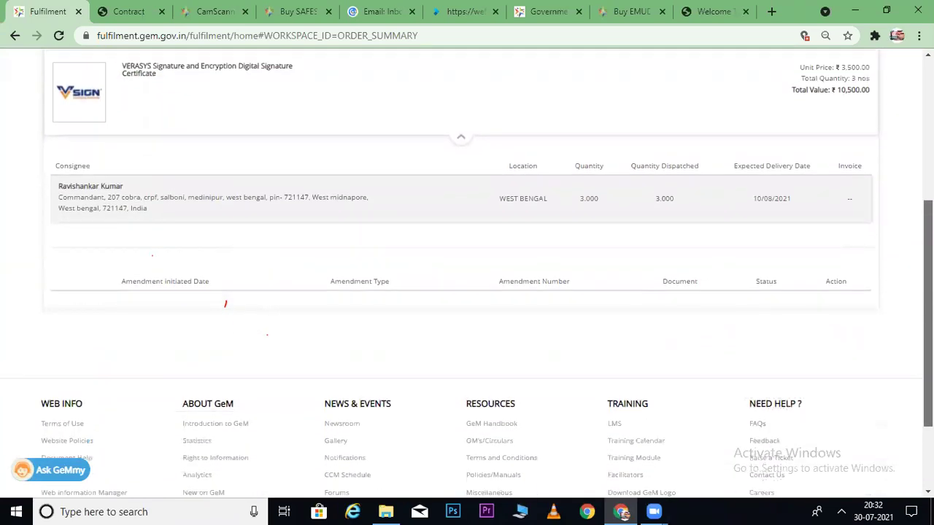
scroll(225, 303, up, 2)
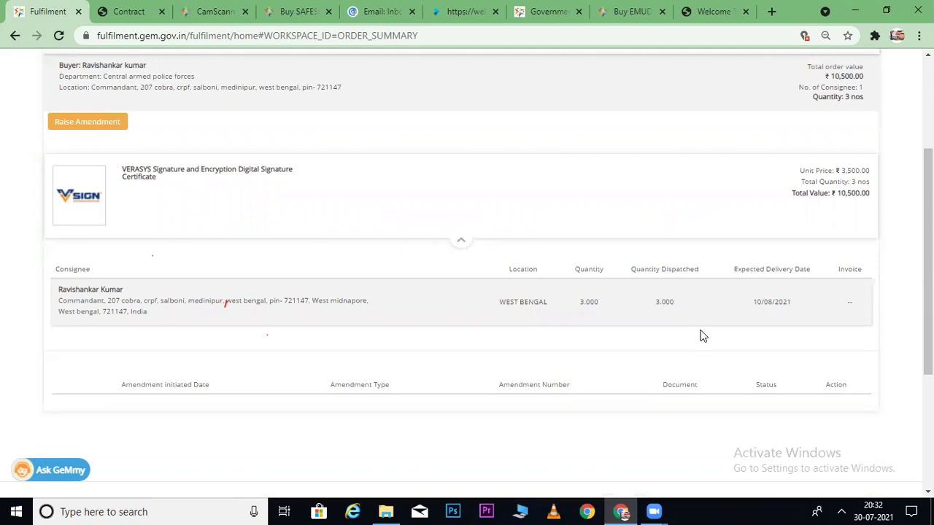
drag(928, 336, 928, 249)
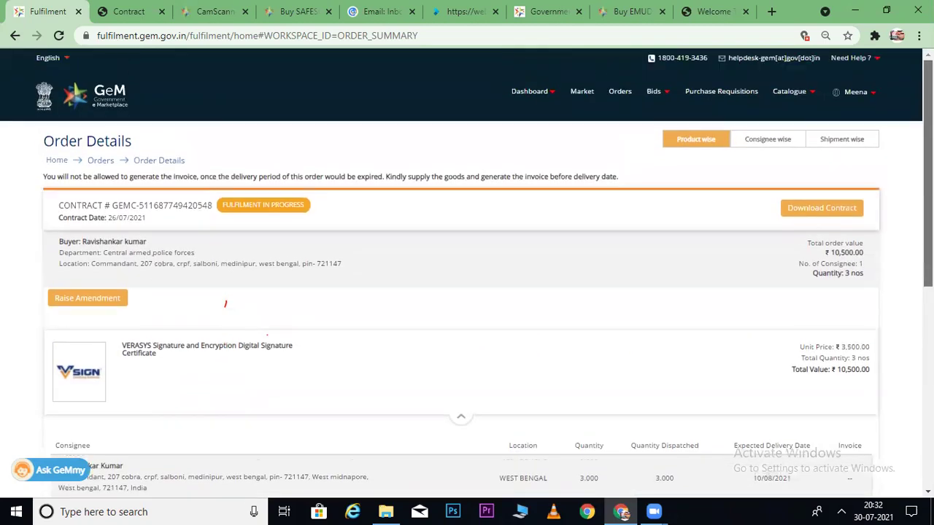
click(841, 140)
scroll(928, 219, down, 1)
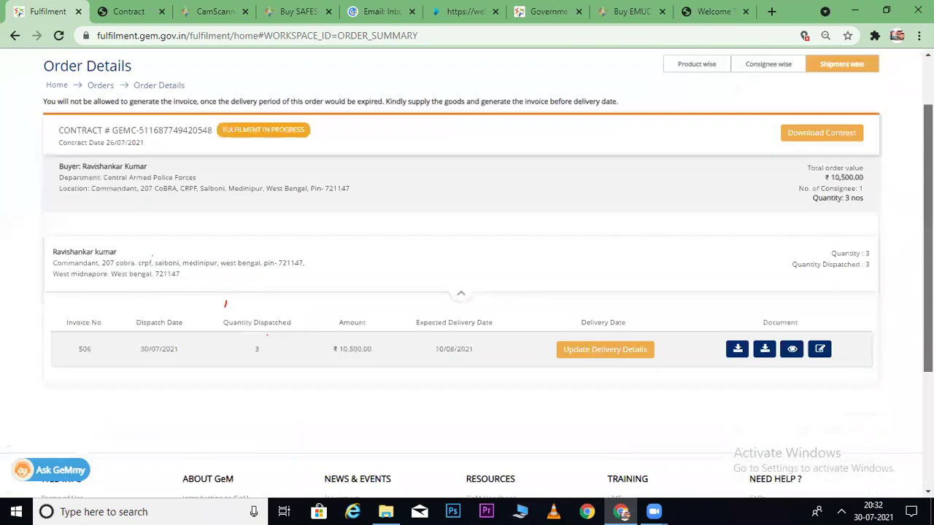
scroll(755, 360, down, 1)
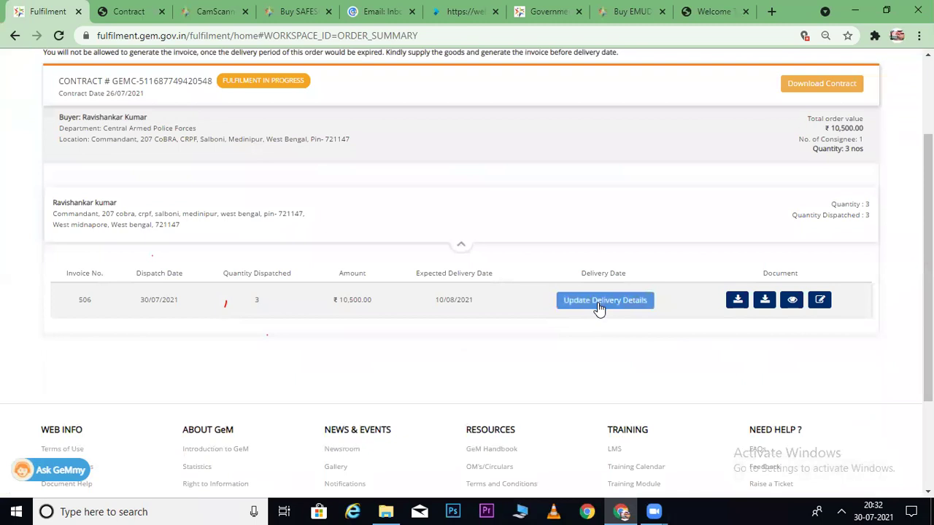
Download invoice 506's dispatch slip PDF, review it, and return to the Fulfilment tab.
click(766, 304)
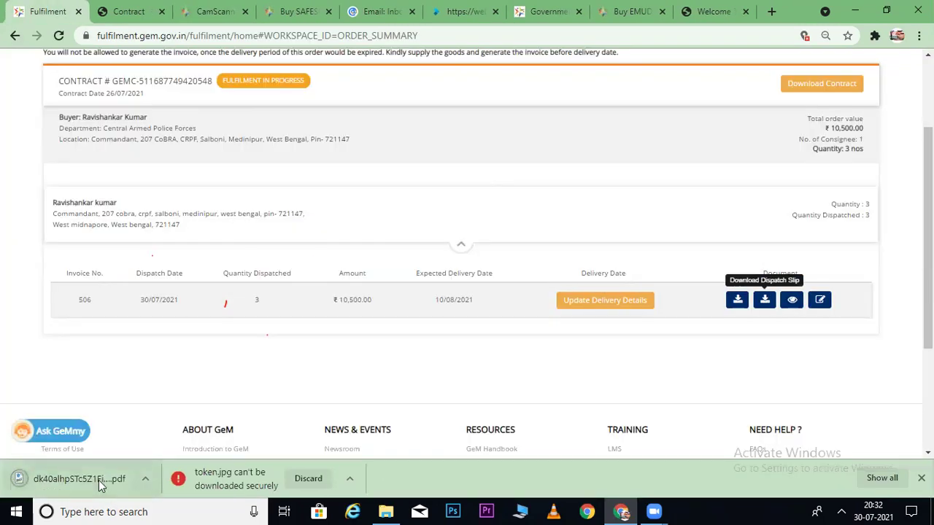
click(98, 480)
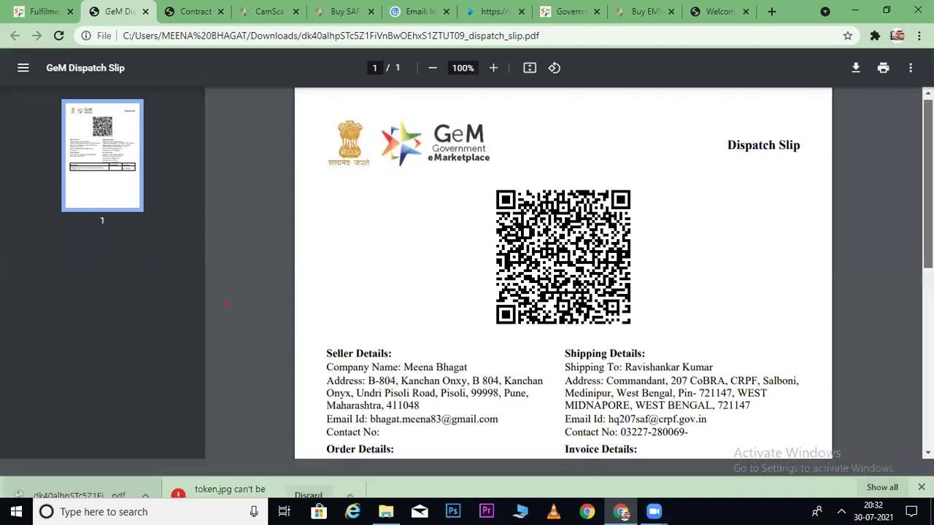
scroll(734, 298, down, 3)
scroll(260, 125, down, 2)
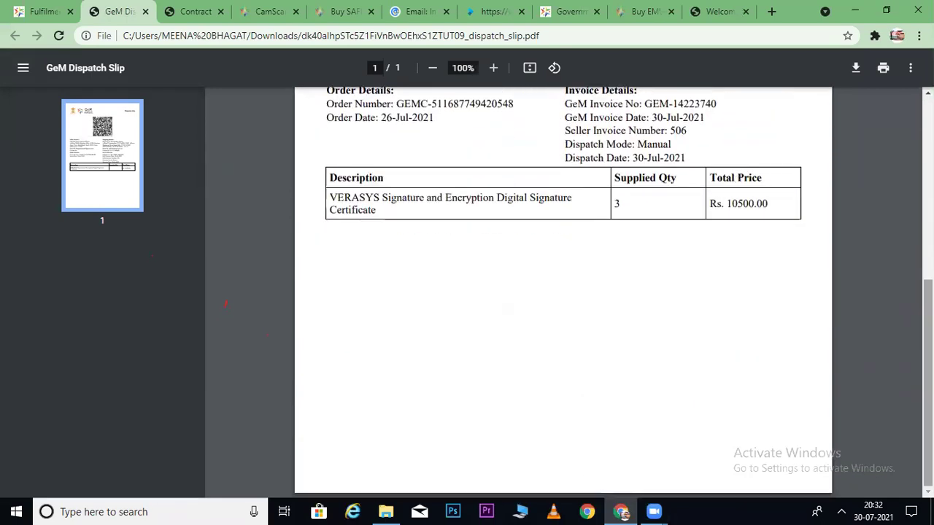
click(33, 11)
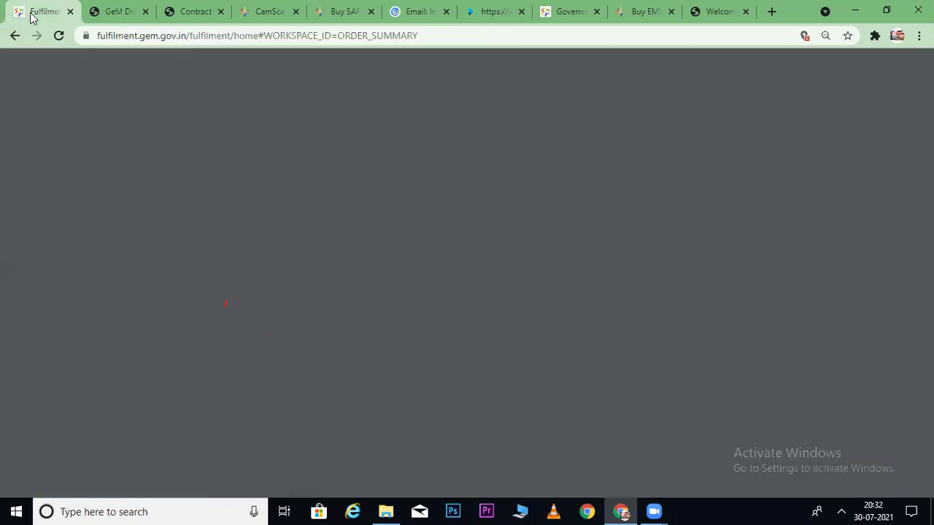
click(792, 300)
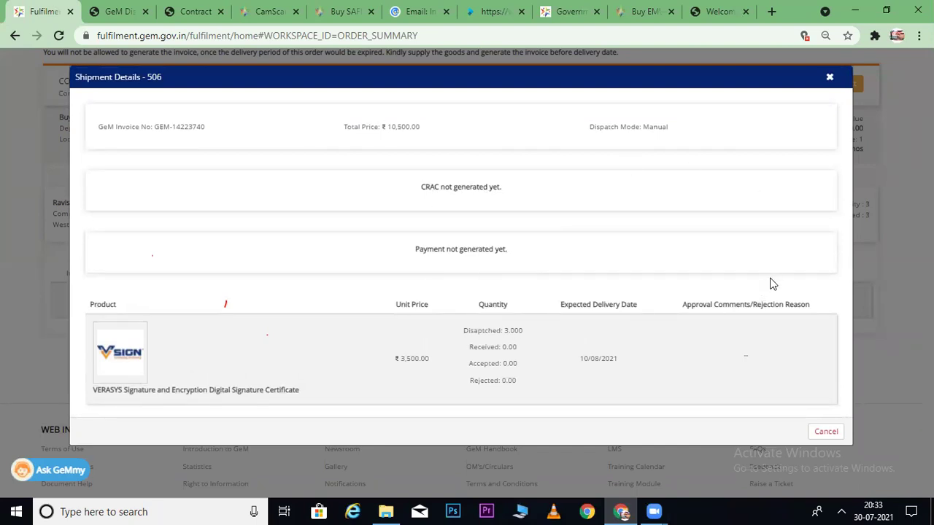
click(829, 77)
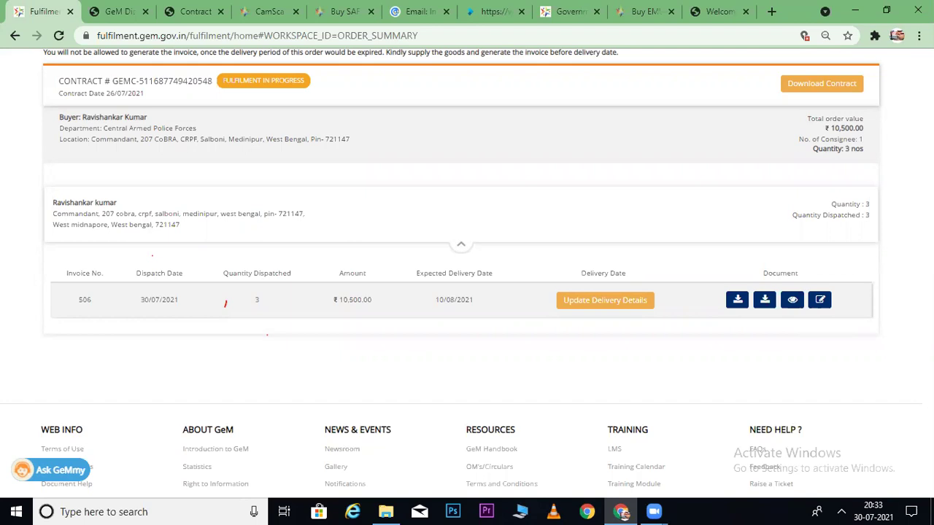
click(352, 511)
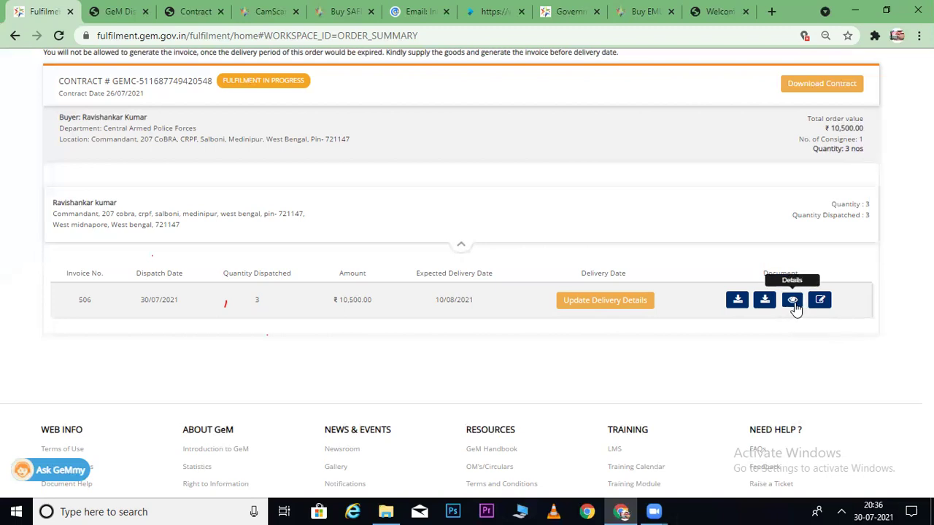
click(793, 300)
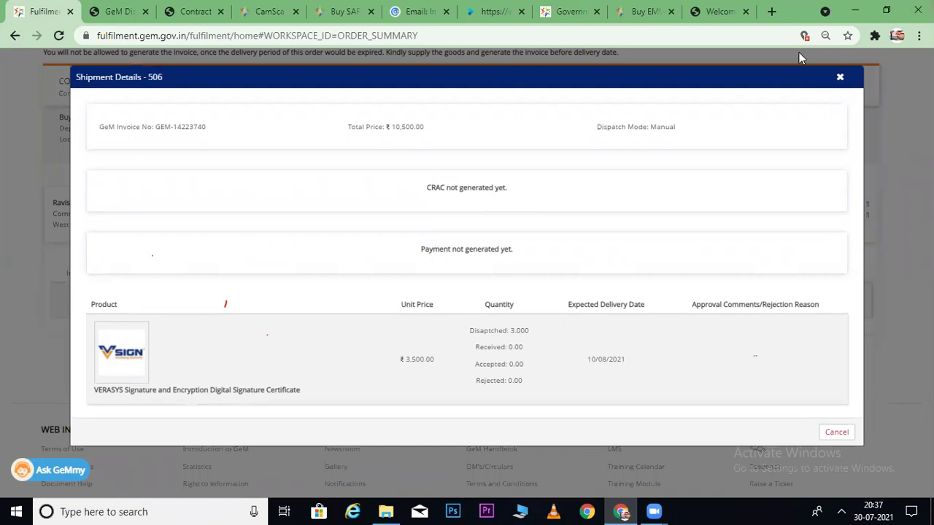
click(840, 78)
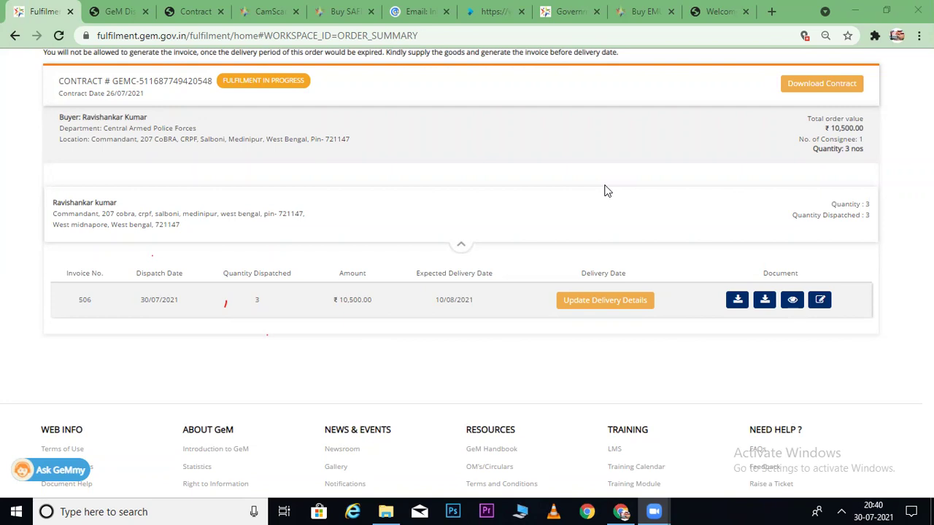
click(870, 207)
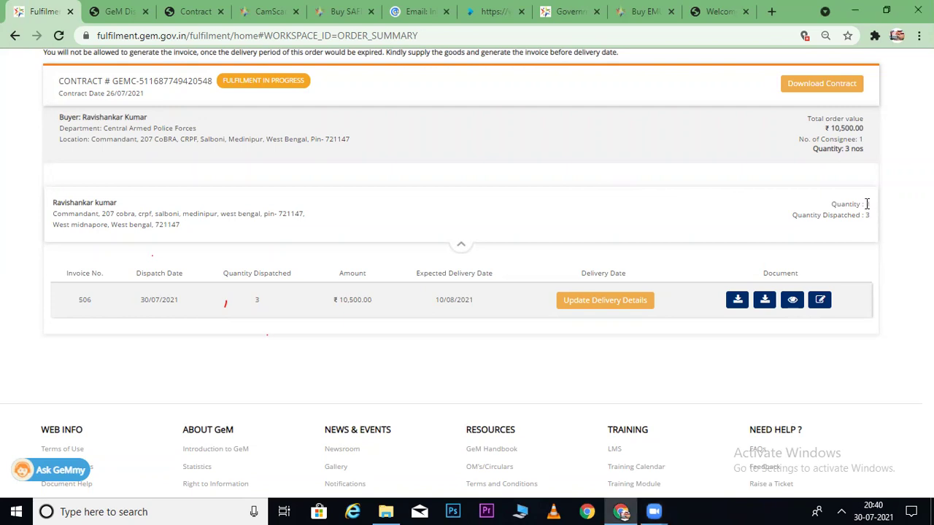
double_click(775, 202)
click(868, 202)
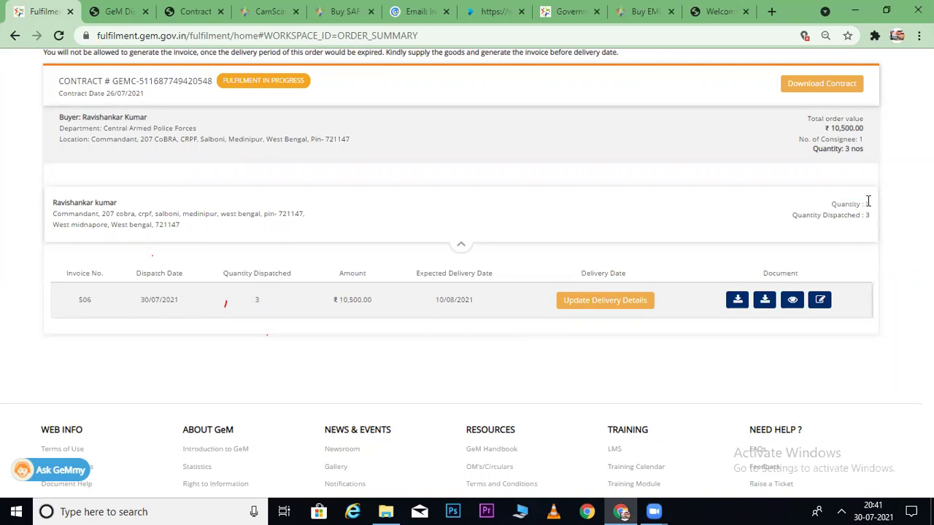